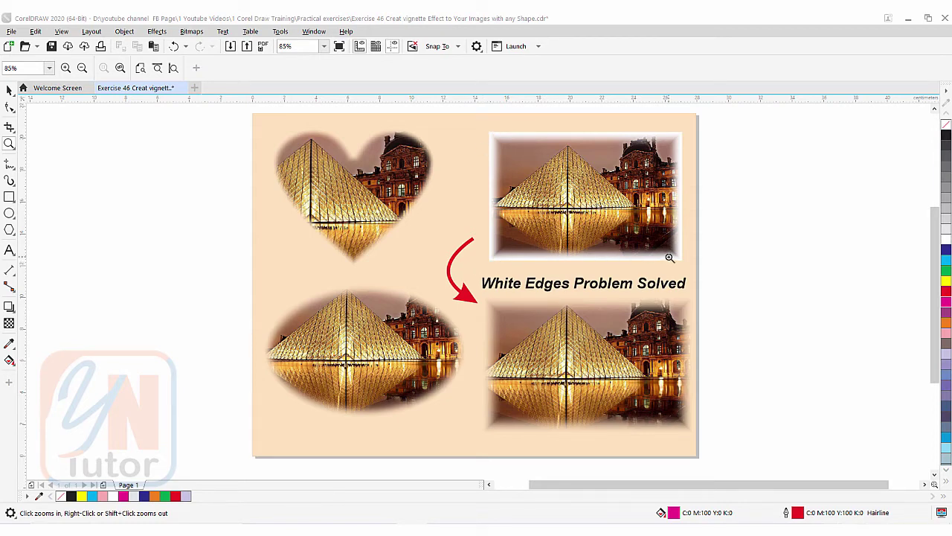
Move all the finished sample objects off the page to its right, leaving the beige page empty.
{"action": "scroll", "coordinate": [216, 124], "scroll_direction": "down", "scroll_amount": 3}
{"action": "key", "text": "space"}
{"action": "left_click_drag", "start_coordinate": [216, 120], "coordinate": [462, 271]}
{"action": "left_click_drag", "start_coordinate": [332, 197], "coordinate": [539, 198]}
{"action": "left_click_drag", "start_coordinate": [343, 200], "coordinate": [435, 271]}
{"action": "left_click", "coordinate": [9, 145]}
{"action": "left_click", "coordinate": [176, 67]}
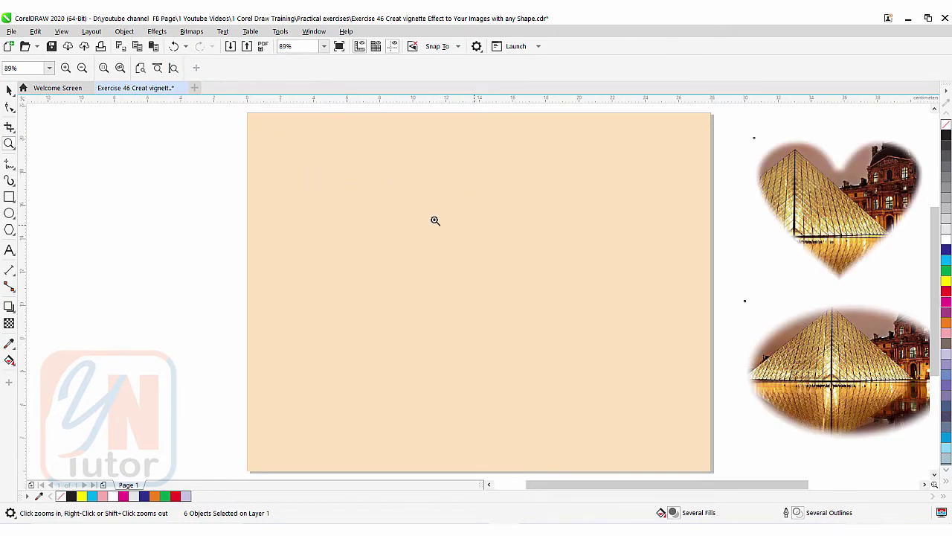
Import the image building-102840_1280 and place it in the page's upper left area at about 12.4 by 8.3 cm.
{"action": "left_click", "coordinate": [12, 32]}
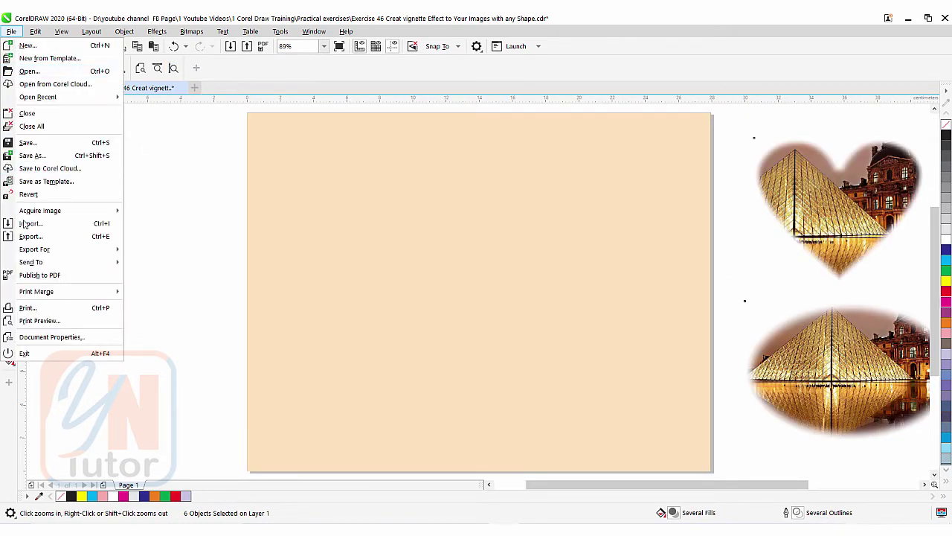
{"action": "left_click", "coordinate": [29, 224]}
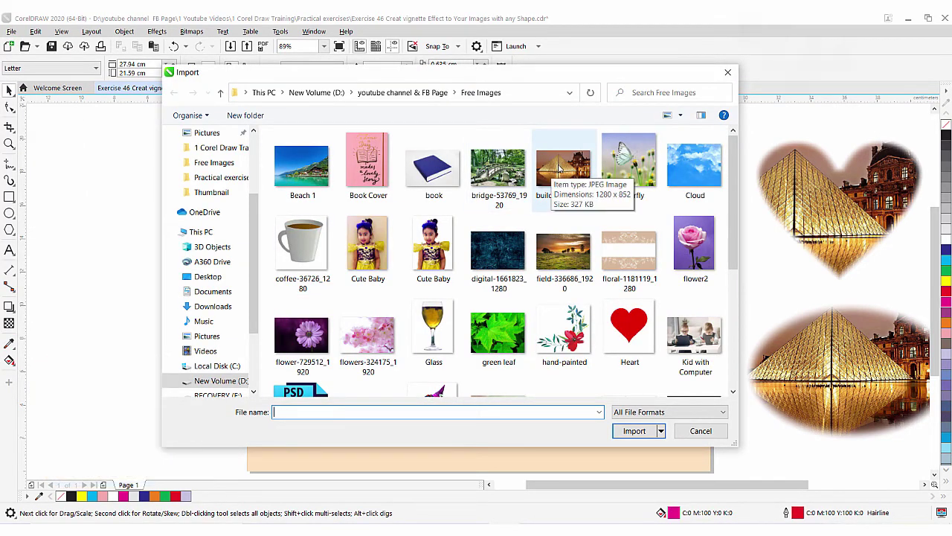
{"action": "left_click", "coordinate": [560, 169]}
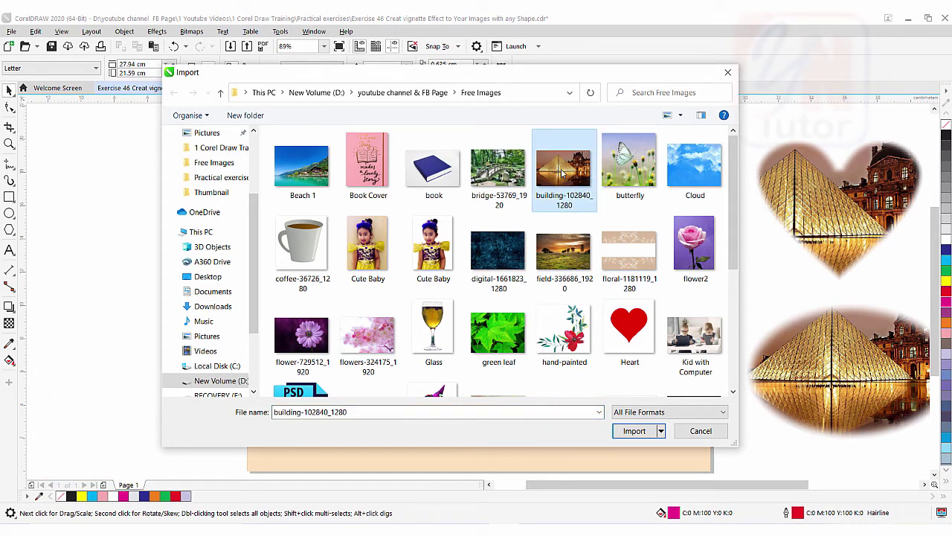
{"action": "left_click", "coordinate": [633, 431]}
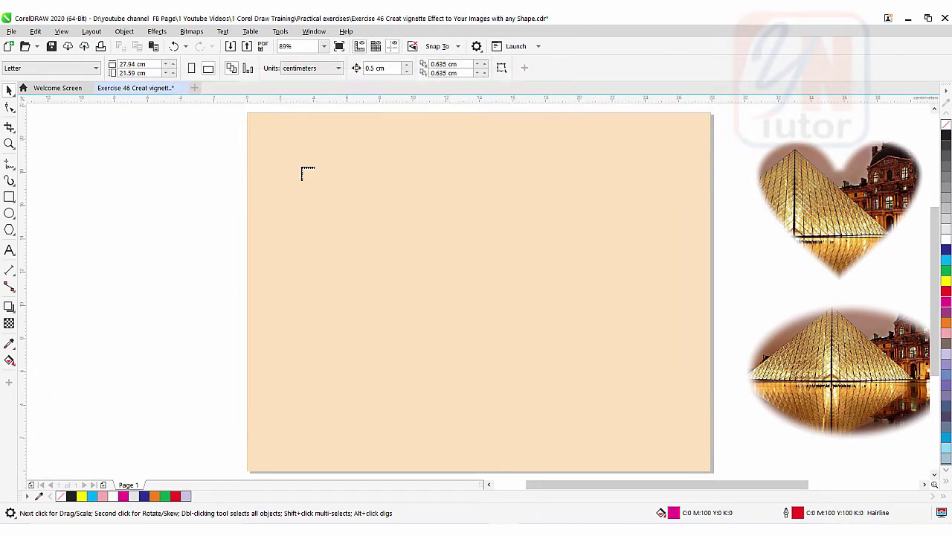
{"action": "left_click", "coordinate": [277, 132]}
{"action": "left_click_drag", "start_coordinate": [461, 289], "coordinate": [494, 315]}
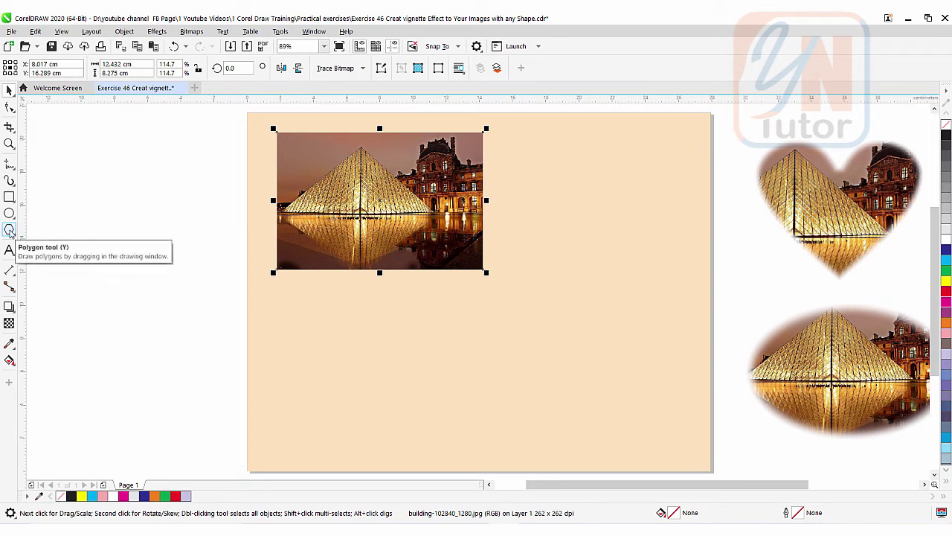
Draw a heart common shape about 8.2 by 7.2 cm in the empty area beside the page.
{"action": "left_click", "coordinate": [10, 230]}
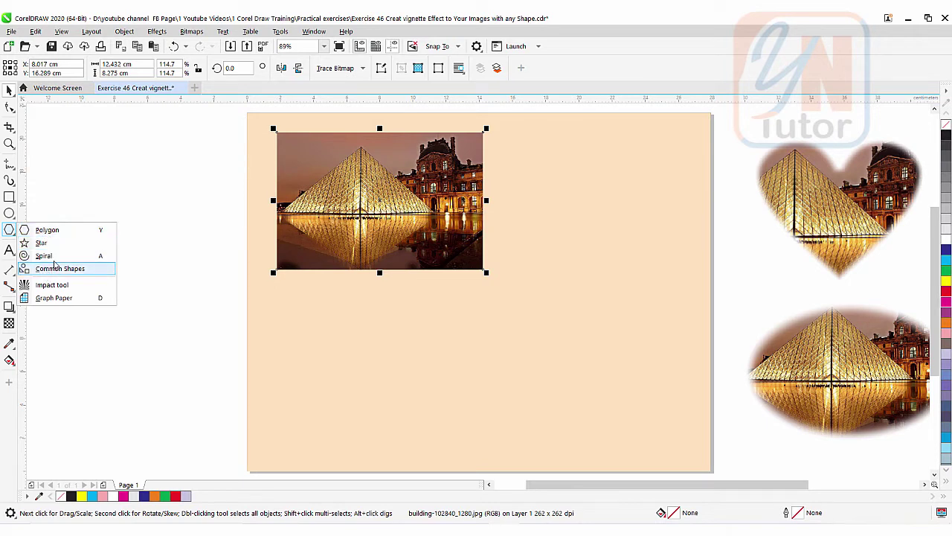
{"action": "left_click", "coordinate": [52, 271]}
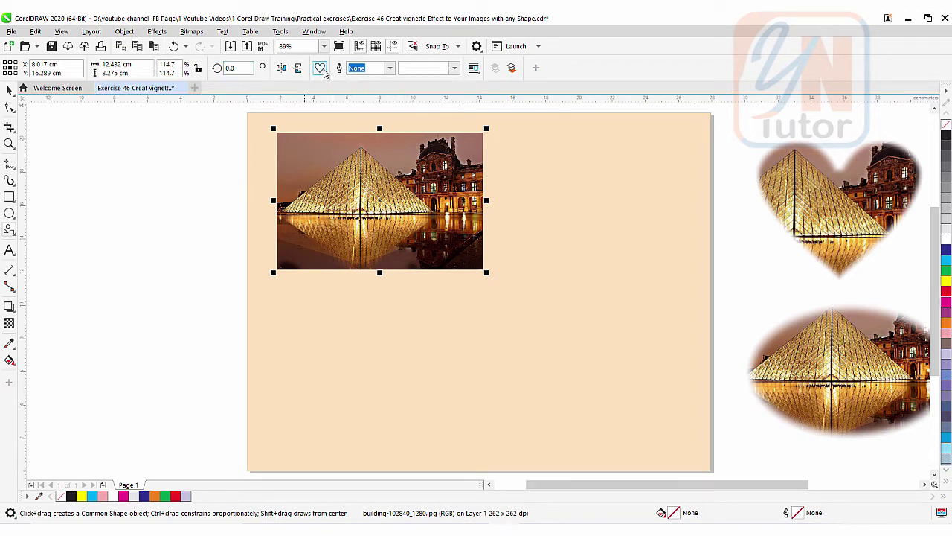
{"action": "left_click", "coordinate": [320, 68]}
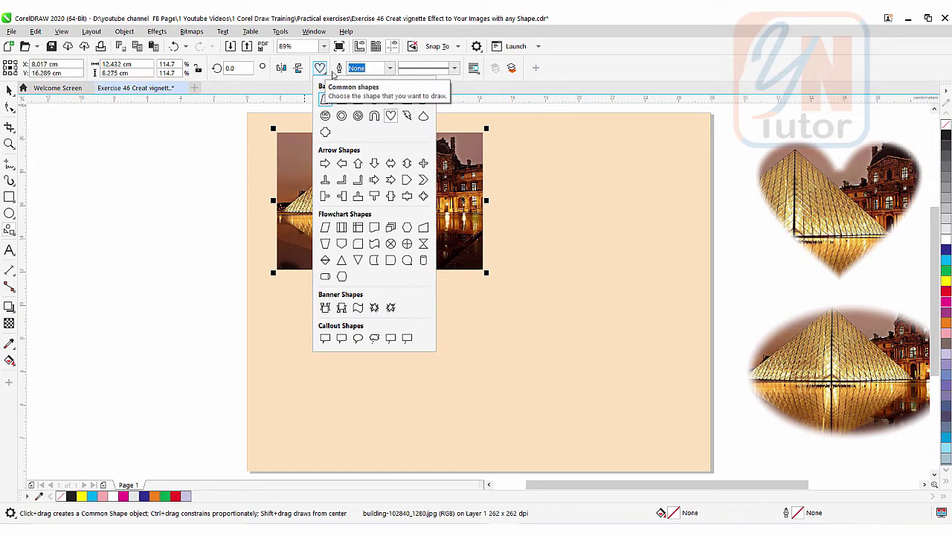
{"action": "left_click", "coordinate": [391, 116]}
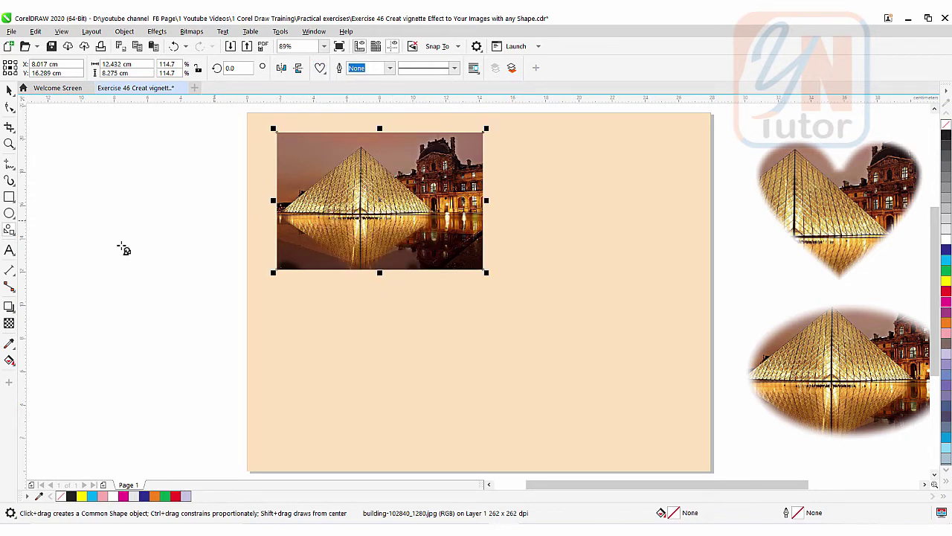
{"action": "mouse_move", "coordinate": [70, 158]}
{"action": "left_mouse_down"}
{"action": "mouse_move", "coordinate": [154, 244]}
{"action": "mouse_move", "coordinate": [207, 278]}
{"action": "left_mouse_up"}
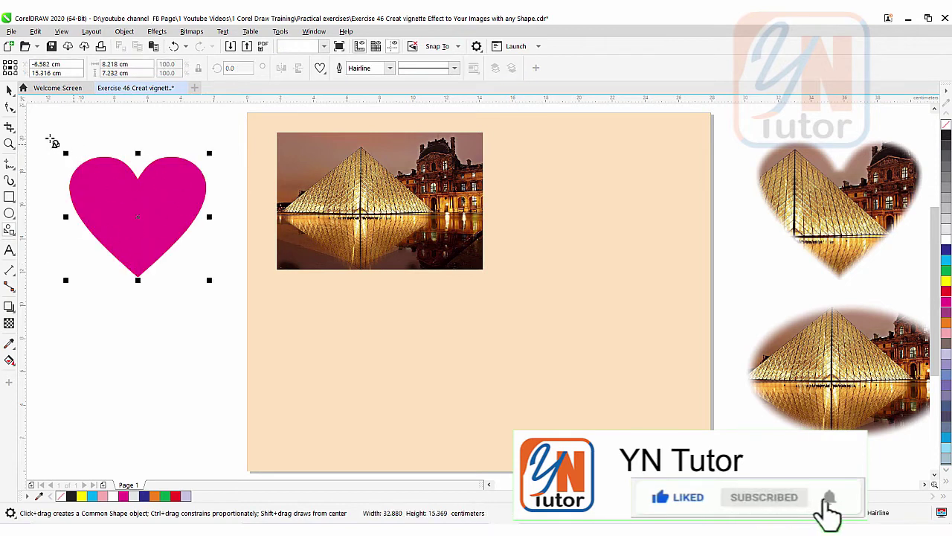
Centre the magenta heart over the photo and enlarge it to about 8.5 by 7.5 cm.
{"action": "left_click", "coordinate": [10, 90]}
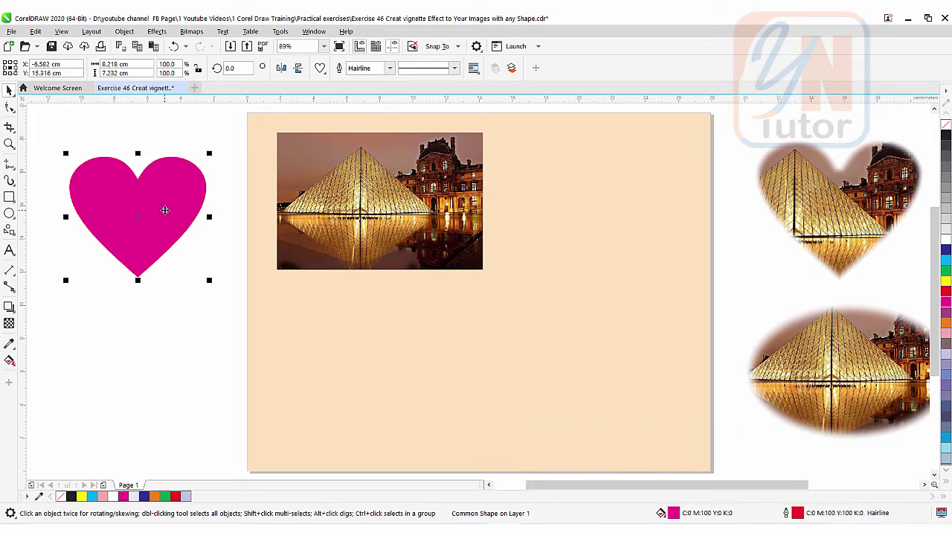
{"action": "left_click_drag", "start_coordinate": [146, 214], "coordinate": [377, 203]}
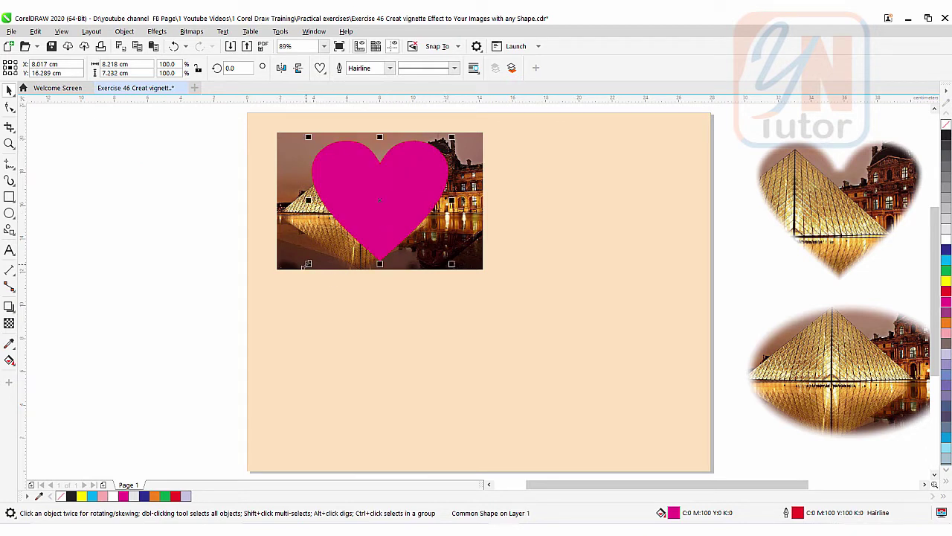
{"action": "left_click_drag", "start_coordinate": [308, 264], "coordinate": [303, 268]}
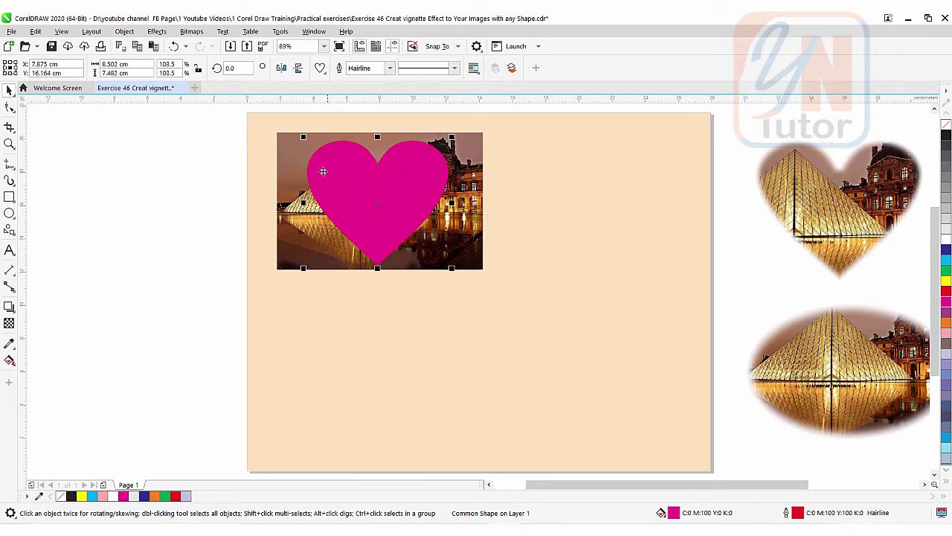
Intersect the heart with the photo and move the resulting heart-shaped picture out to the left of the photo.
{"action": "left_click", "coordinate": [286, 152], "text": "shift"}
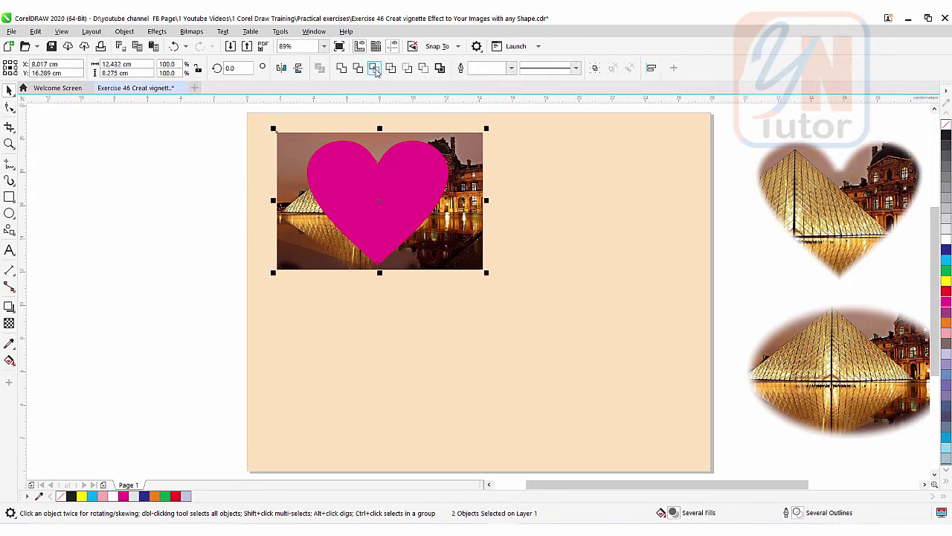
{"action": "left_click", "coordinate": [374, 68]}
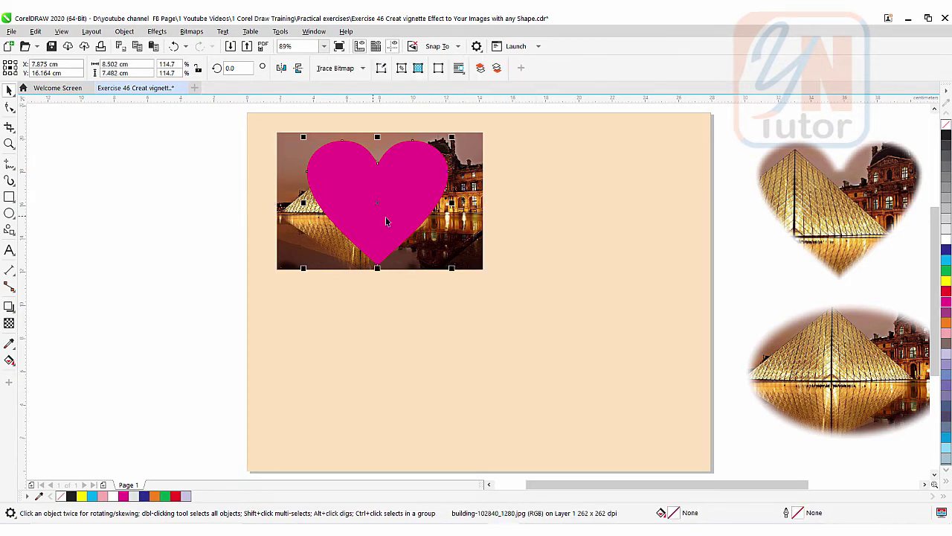
{"action": "left_click_drag", "start_coordinate": [377, 202], "coordinate": [196, 209]}
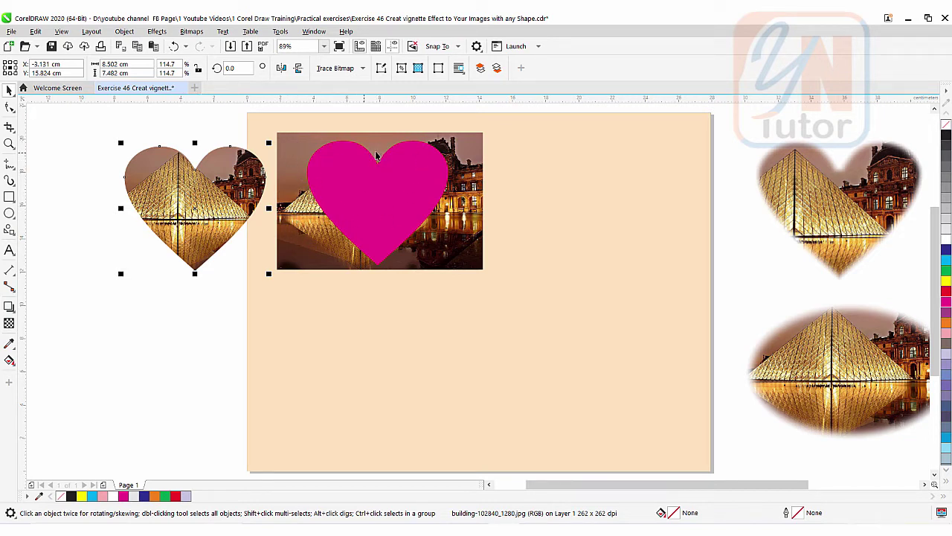
{"action": "left_click", "coordinate": [379, 201]}
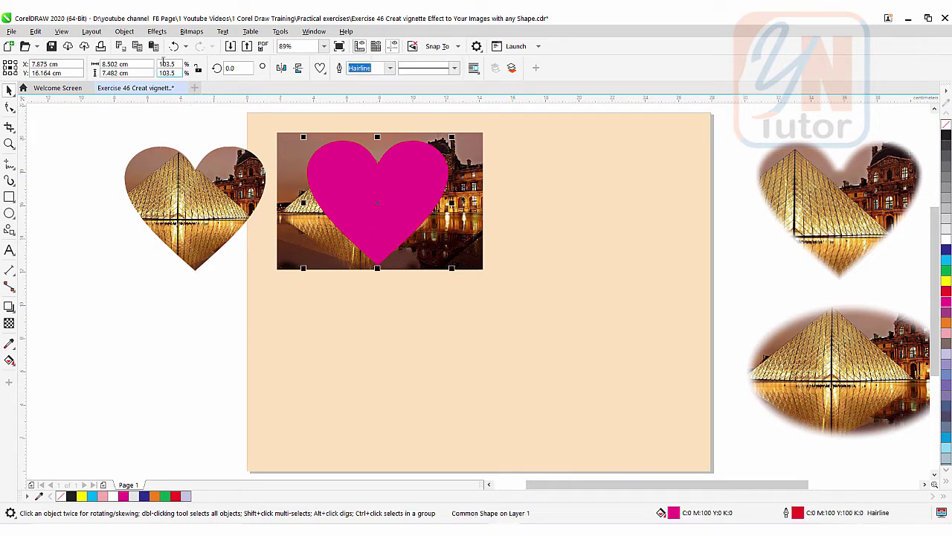
{"action": "left_click", "coordinate": [124, 31]}
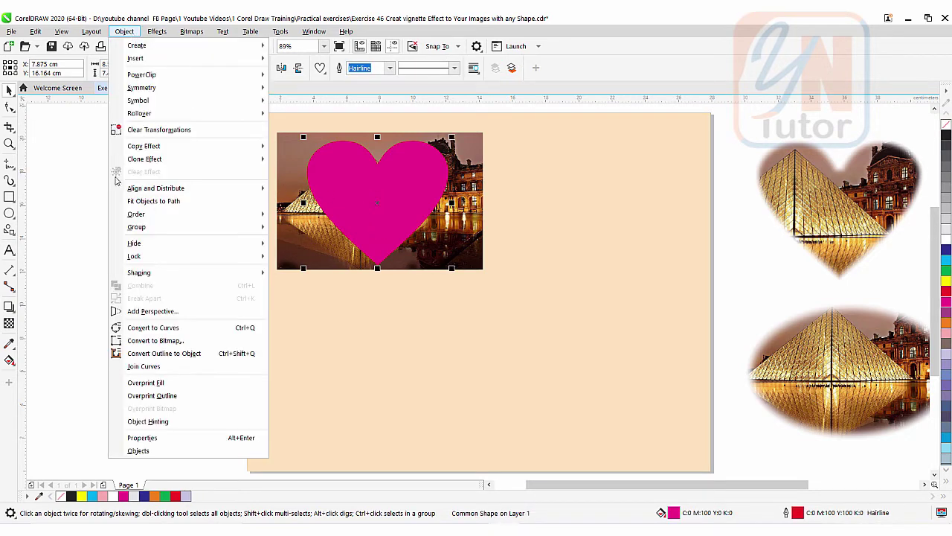
{"action": "mouse_move", "coordinate": [148, 214]}
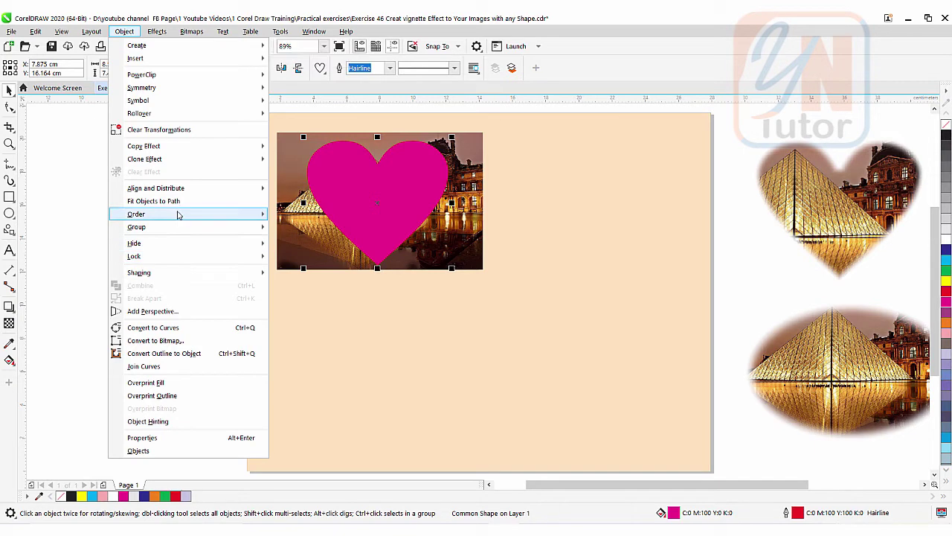
{"action": "mouse_move", "coordinate": [179, 215]}
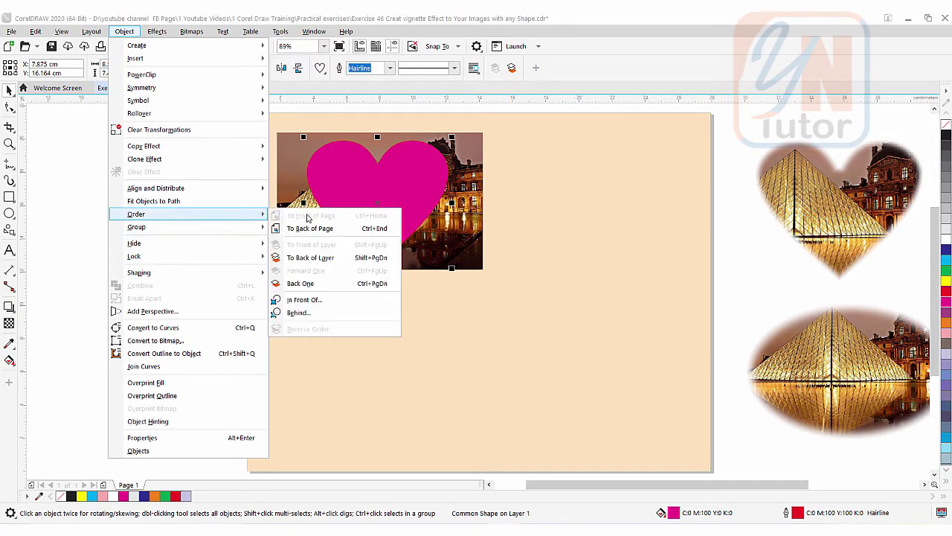
{"action": "left_click", "coordinate": [69, 236]}
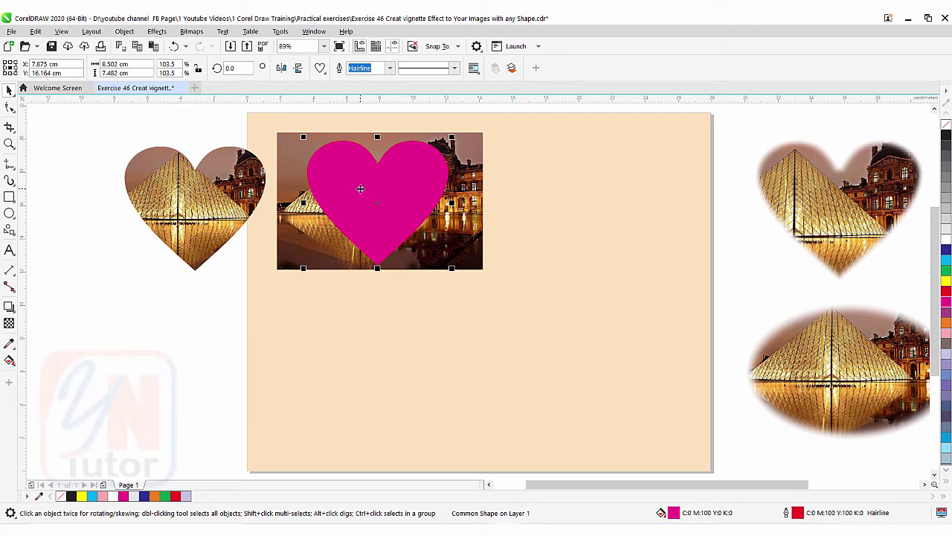
Delete the magenta heart shape covering the photo.
{"action": "left_click", "coordinate": [356, 188]}
{"action": "key", "text": "Delete"}
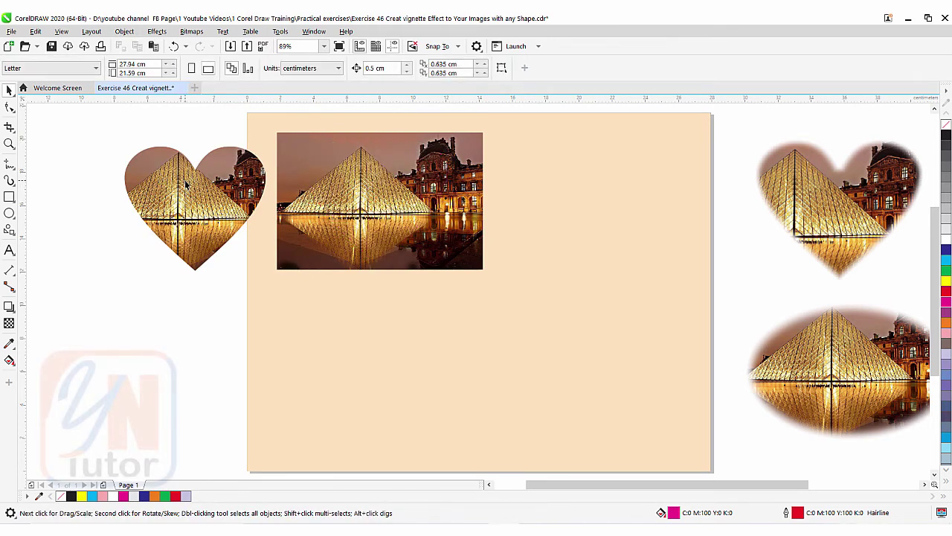
Move the rectangular photo off the page's lower left side and place the heart-shaped picture in the page's upper left area.
{"action": "left_click", "coordinate": [408, 168]}
{"action": "left_click_drag", "start_coordinate": [408, 168], "coordinate": [141, 365]}
{"action": "left_click", "coordinate": [185, 237]}
{"action": "left_click_drag", "start_coordinate": [221, 200], "coordinate": [353, 196]}
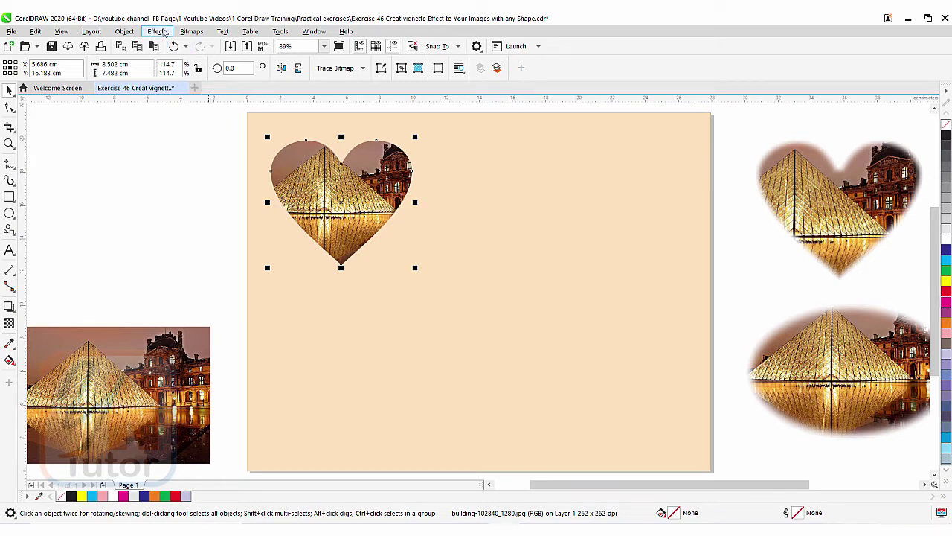
Apply a Feather blur to the heart-shaped picture with a width of 40 in Curved mode.
{"action": "left_click", "coordinate": [164, 34]}
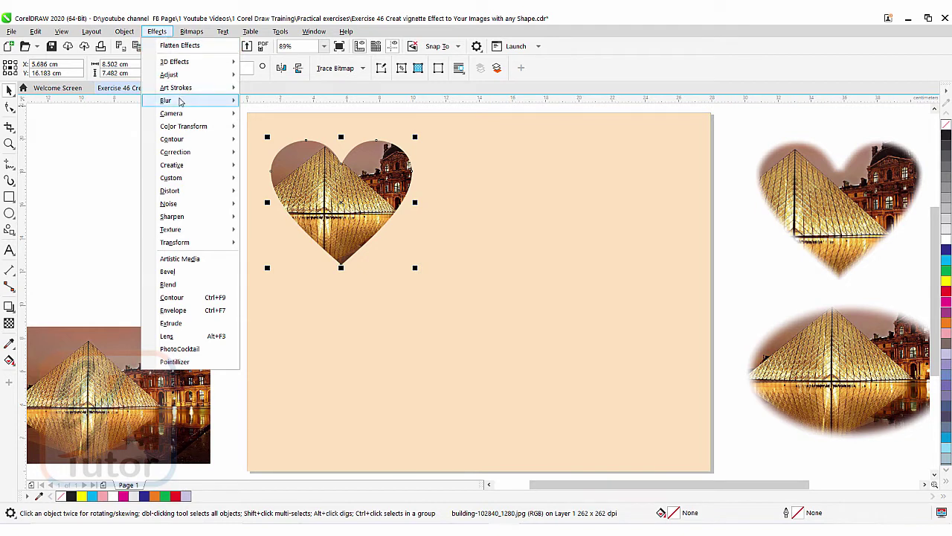
{"action": "mouse_move", "coordinate": [186, 102]}
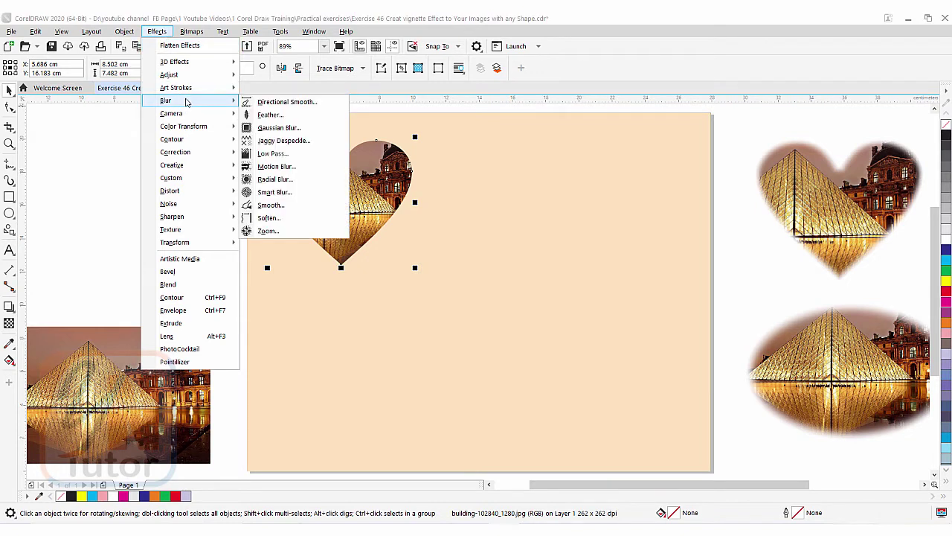
{"action": "left_click", "coordinate": [283, 117]}
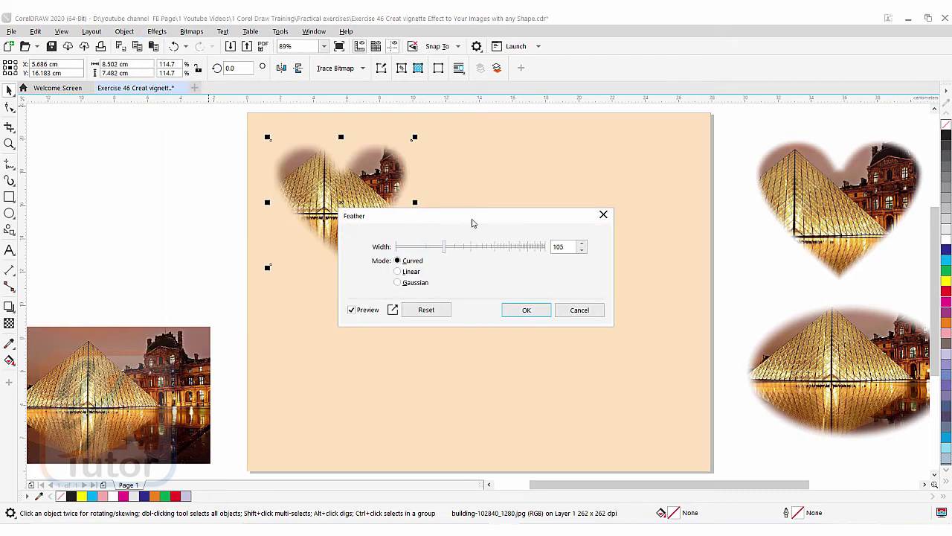
{"action": "left_click_drag", "start_coordinate": [508, 209], "coordinate": [651, 182]}
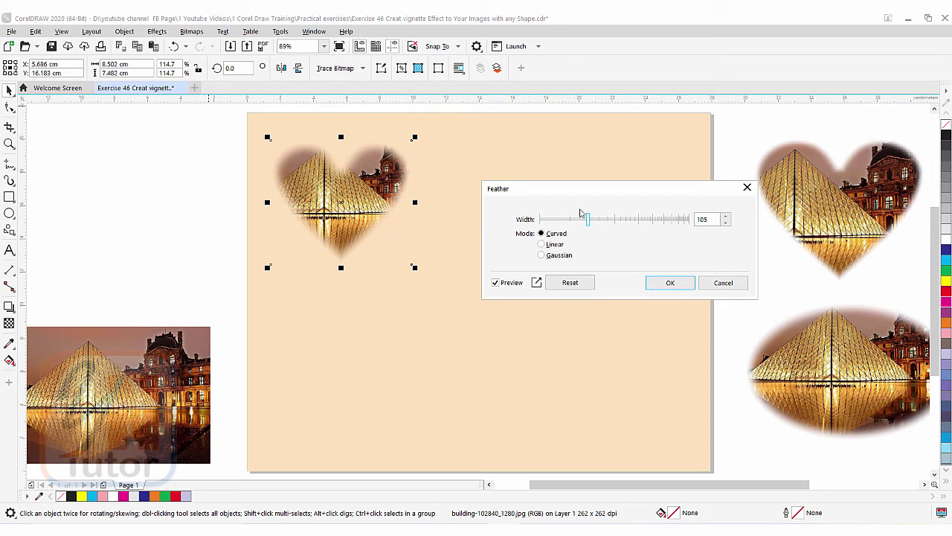
{"action": "left_click_drag", "start_coordinate": [588, 221], "coordinate": [569, 229]}
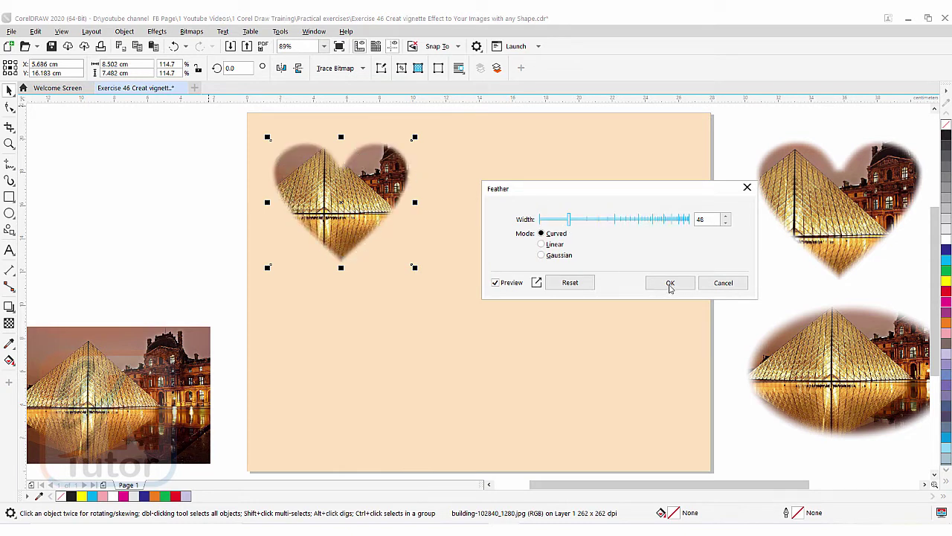
{"action": "left_click", "coordinate": [670, 283]}
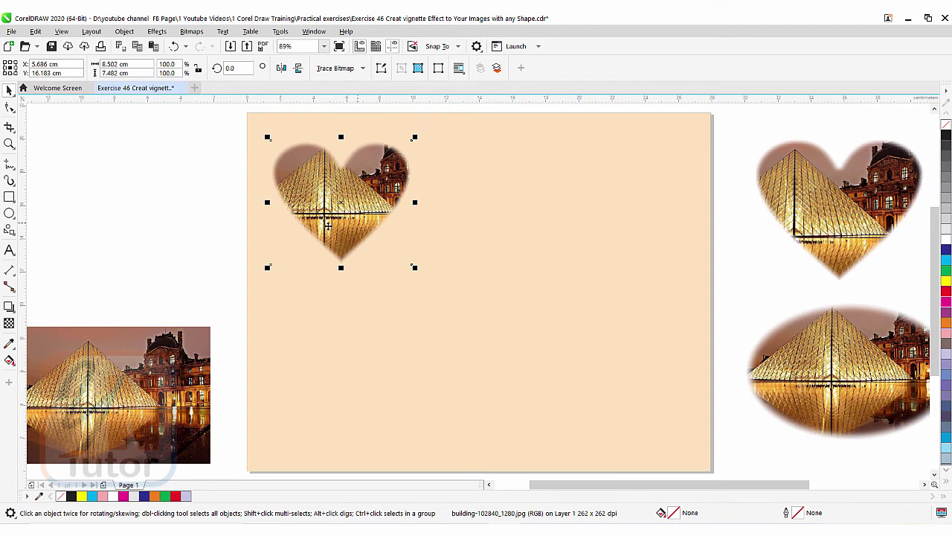
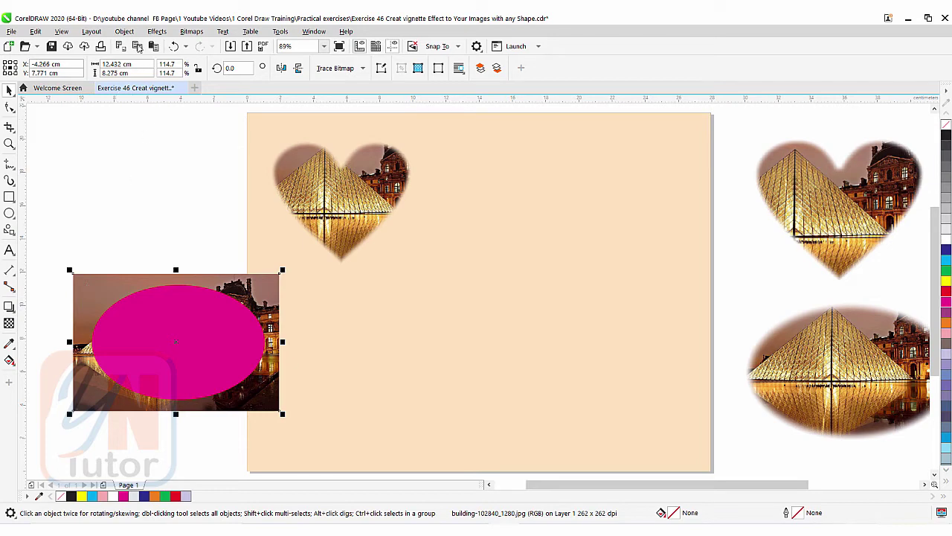
PowerClip the rectangular photo inside the magenta ellipse.
{"action": "left_click", "coordinate": [126, 33]}
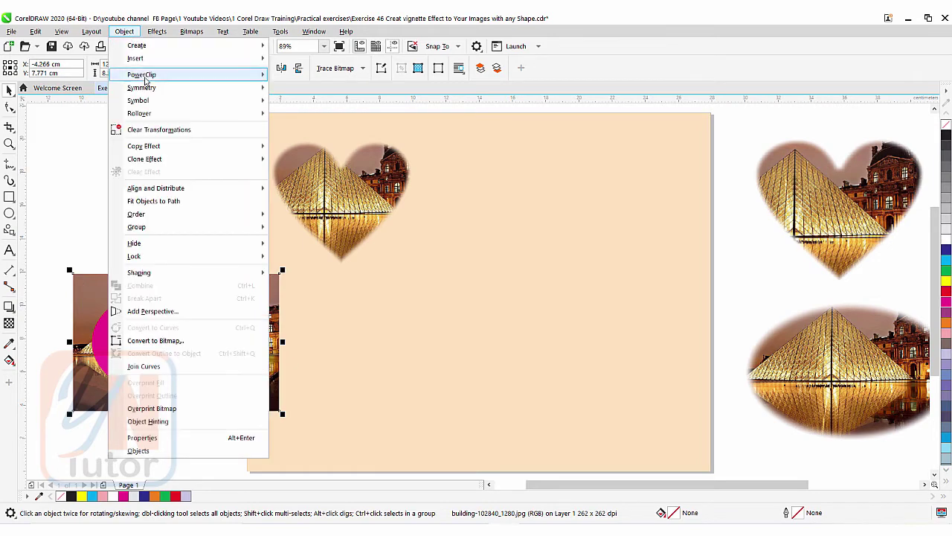
{"action": "mouse_move", "coordinate": [227, 77]}
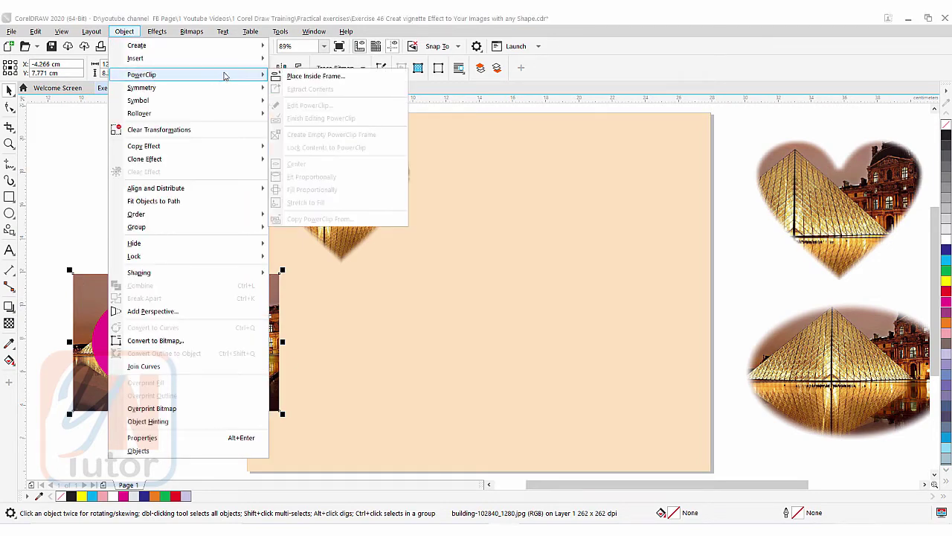
{"action": "left_click", "coordinate": [311, 76]}
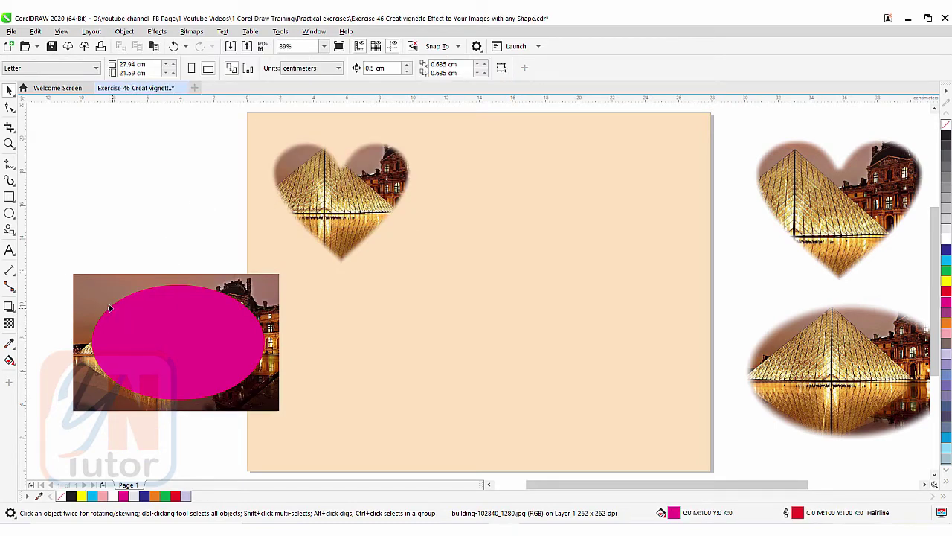
{"action": "left_click", "coordinate": [110, 307]}
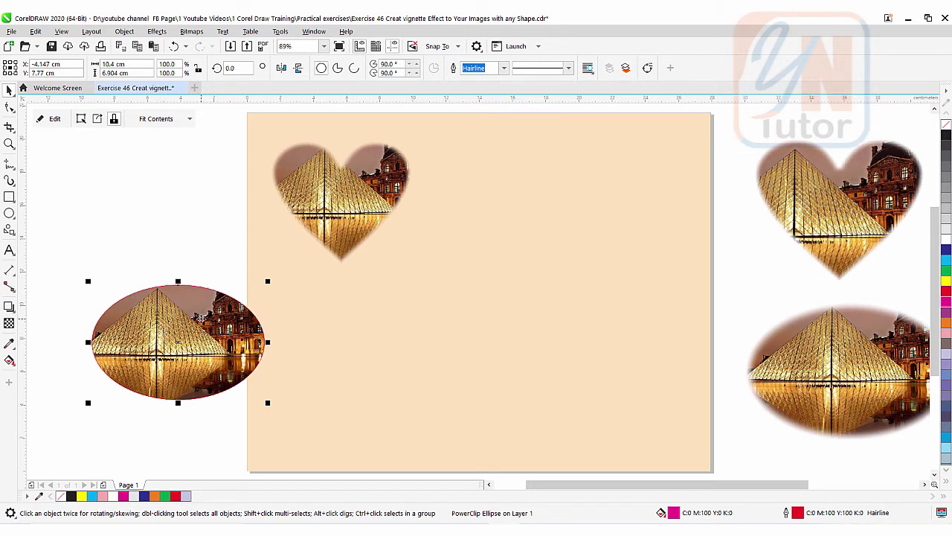
Convert the ellipse-shaped PowerClip picture to a 300 dpi RGB Color (24-bit) bitmap with anti-aliasing and a transparent background.
{"action": "left_click", "coordinate": [186, 31]}
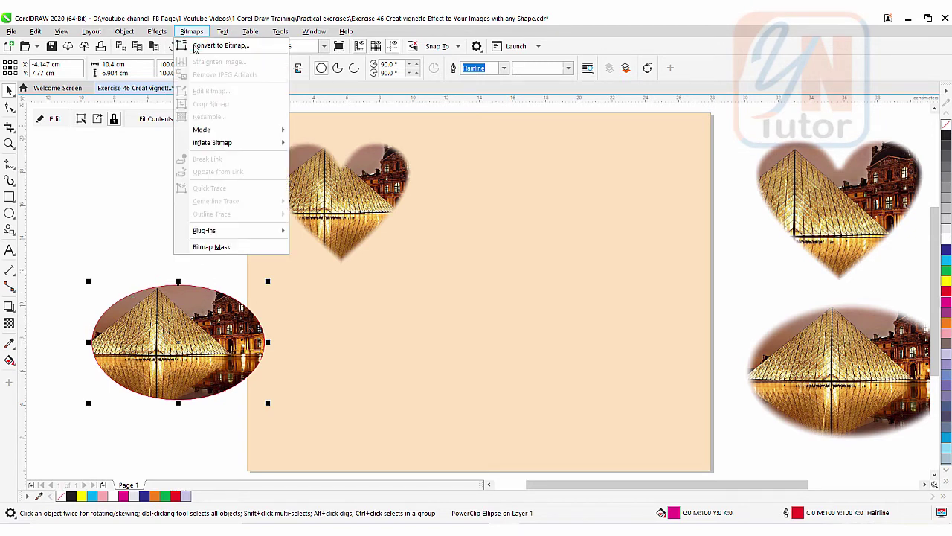
{"action": "left_click", "coordinate": [216, 46]}
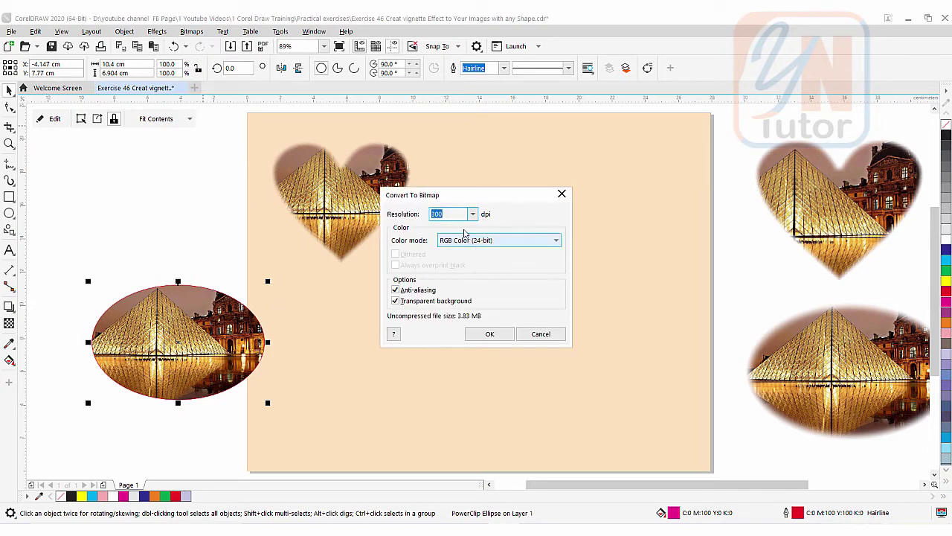
{"action": "left_click", "coordinate": [489, 336]}
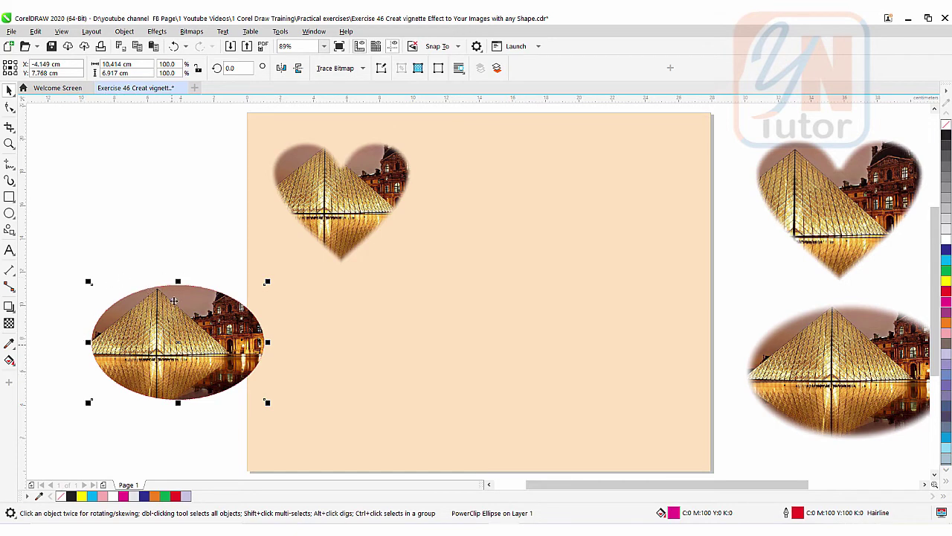
Apply a Feather blur to the elliptical picture with a width of 52 in Curved mode.
{"action": "scroll", "coordinate": [378, 263], "scroll_direction": "up", "scroll_amount": 3}
{"action": "key", "text": "h"}
{"action": "scroll", "coordinate": [134, 341], "scroll_direction": "down", "scroll_amount": 2}
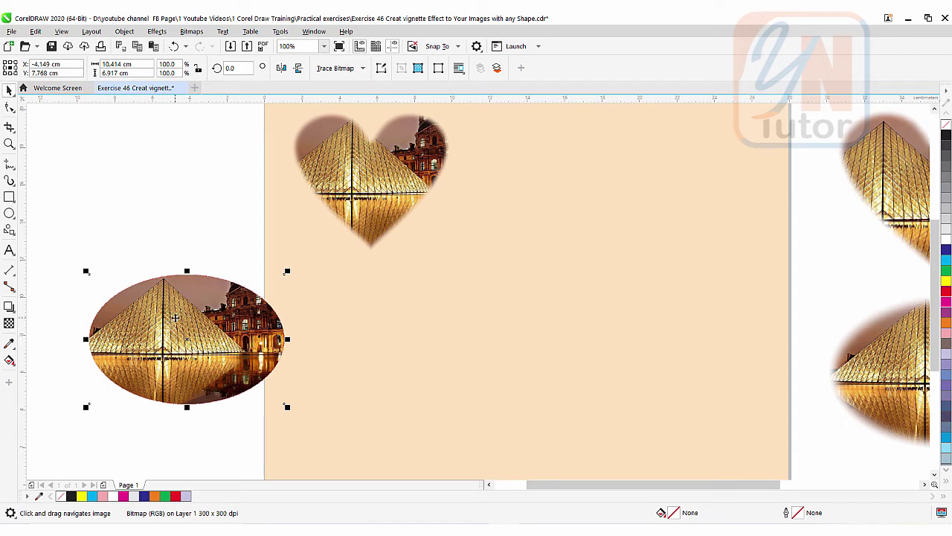
{"action": "left_click", "coordinate": [156, 33]}
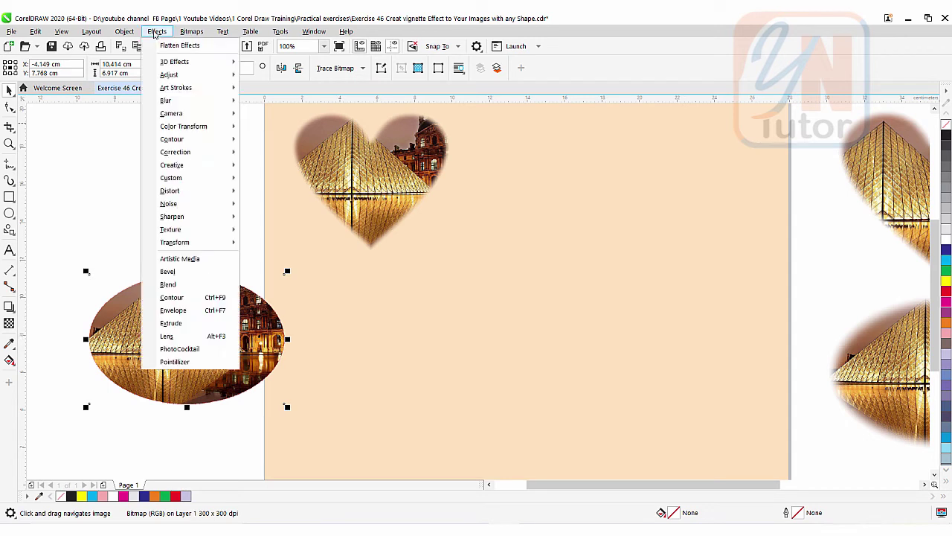
{"action": "mouse_move", "coordinate": [188, 102]}
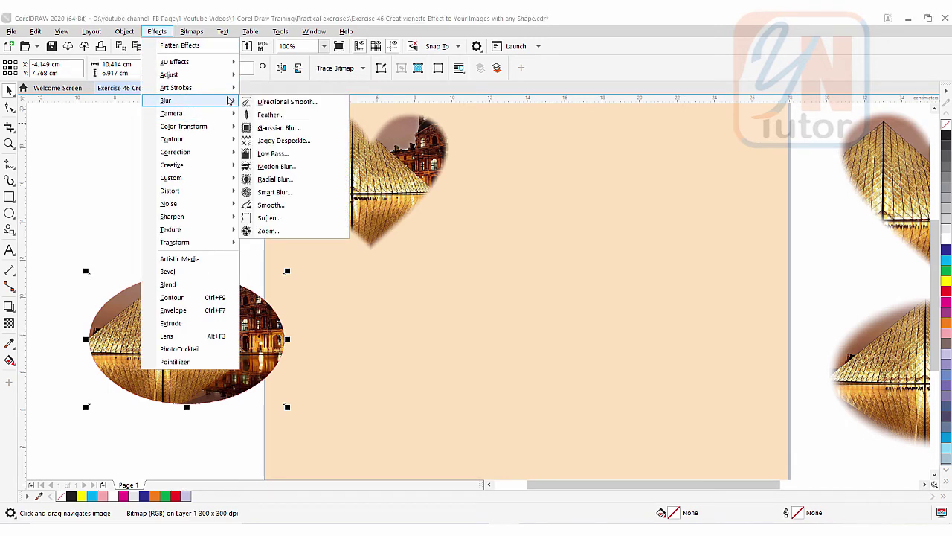
{"action": "left_click", "coordinate": [269, 114]}
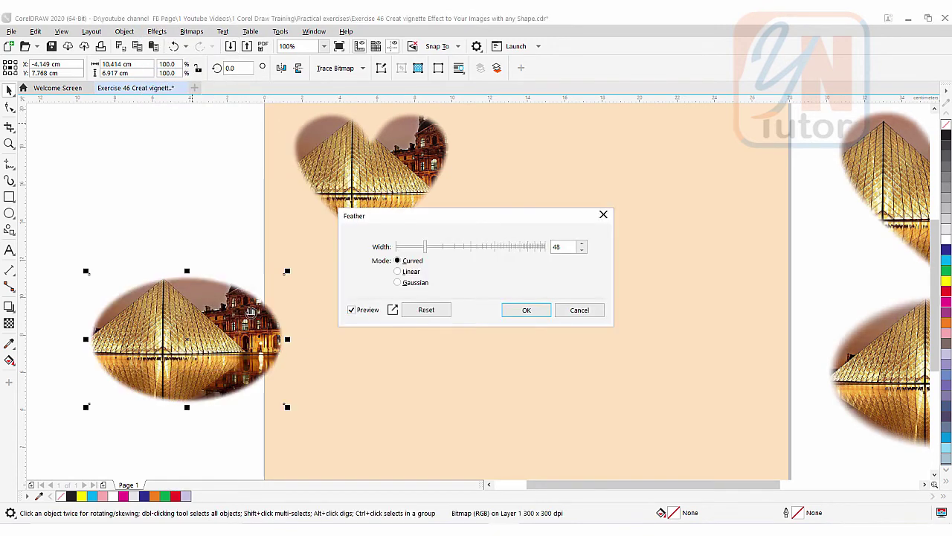
{"action": "left_click_drag", "start_coordinate": [426, 247], "coordinate": [430, 255]}
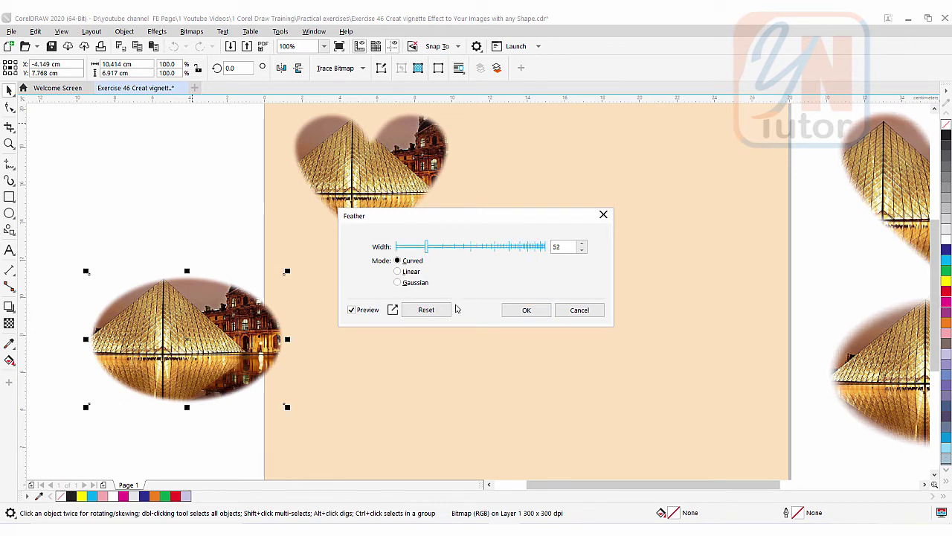
{"action": "left_click", "coordinate": [529, 310]}
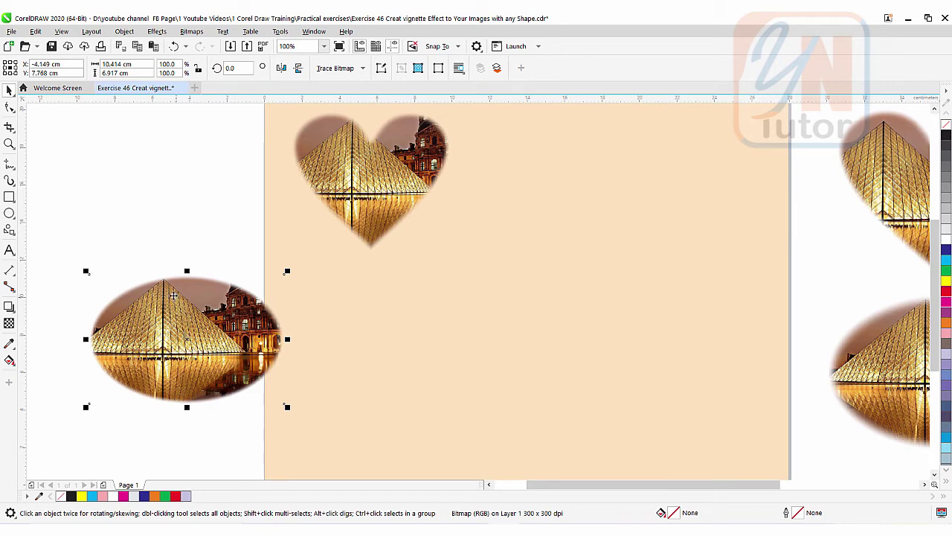
Move the feathered elliptical picture onto the page, directly below the heart-shaped picture.
{"action": "left_click", "coordinate": [188, 282]}
{"action": "left_click", "coordinate": [164, 410]}
{"action": "left_click", "coordinate": [137, 287]}
{"action": "left_click", "coordinate": [134, 313]}
{"action": "left_click", "coordinate": [135, 313]}
{"action": "left_click_drag", "start_coordinate": [228, 325], "coordinate": [380, 340]}
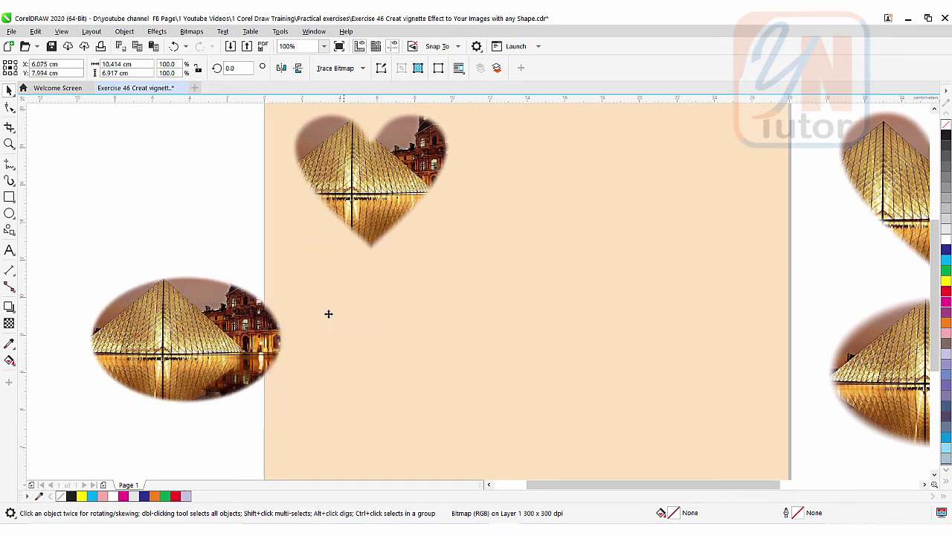
Import building-102840_1280 beside the heart picture at about 10.8 cm wide and place a duplicate directly below it.
{"action": "scroll", "coordinate": [404, 350], "scroll_direction": "right", "scroll_amount": 3}
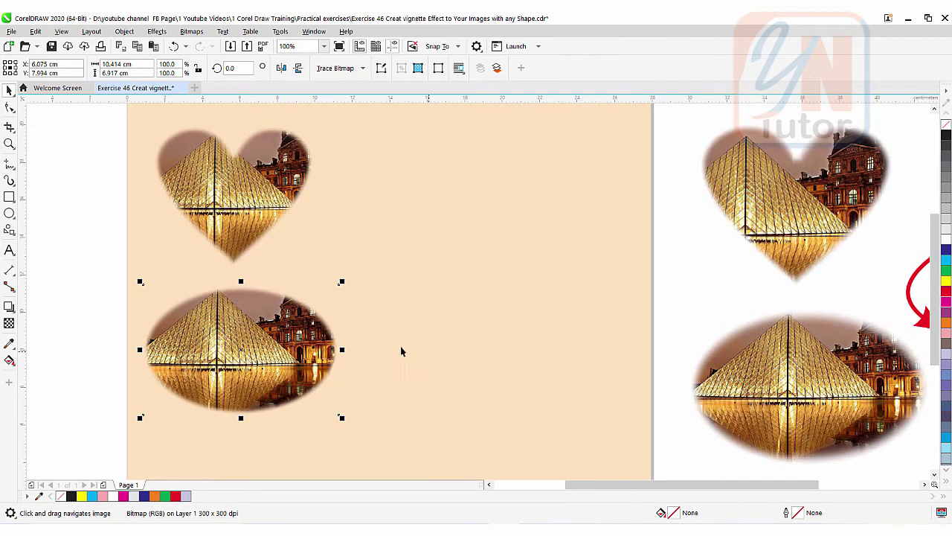
{"action": "left_click", "coordinate": [11, 31]}
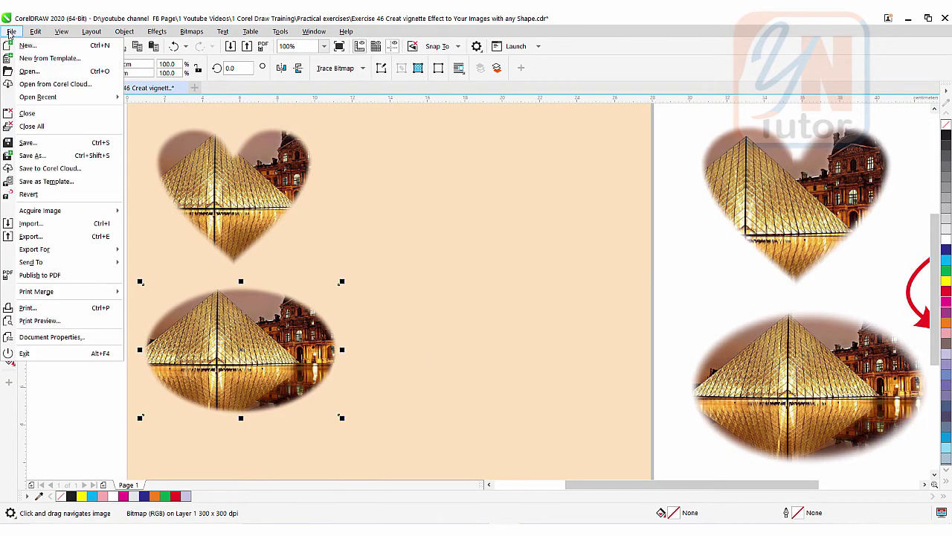
{"action": "left_click", "coordinate": [25, 223]}
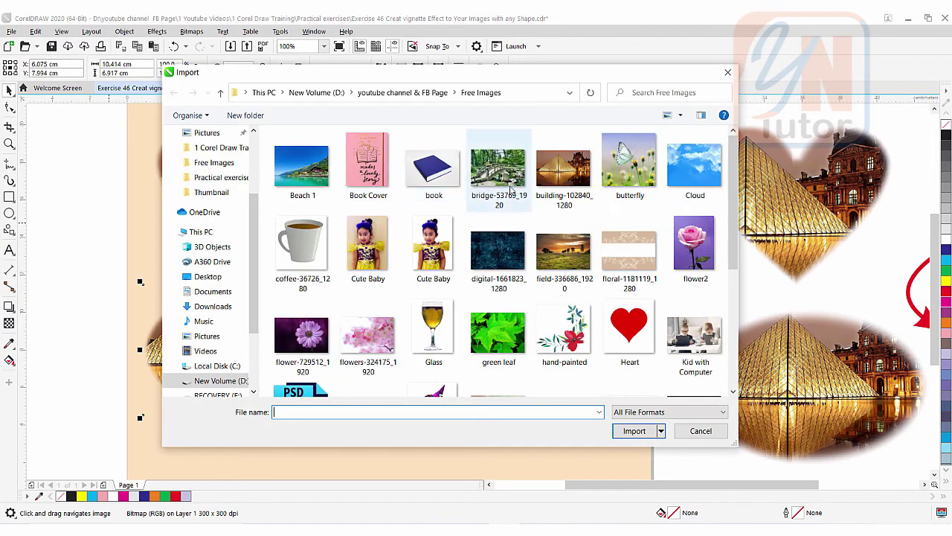
{"action": "left_click", "coordinate": [564, 167]}
{"action": "left_click", "coordinate": [634, 430]}
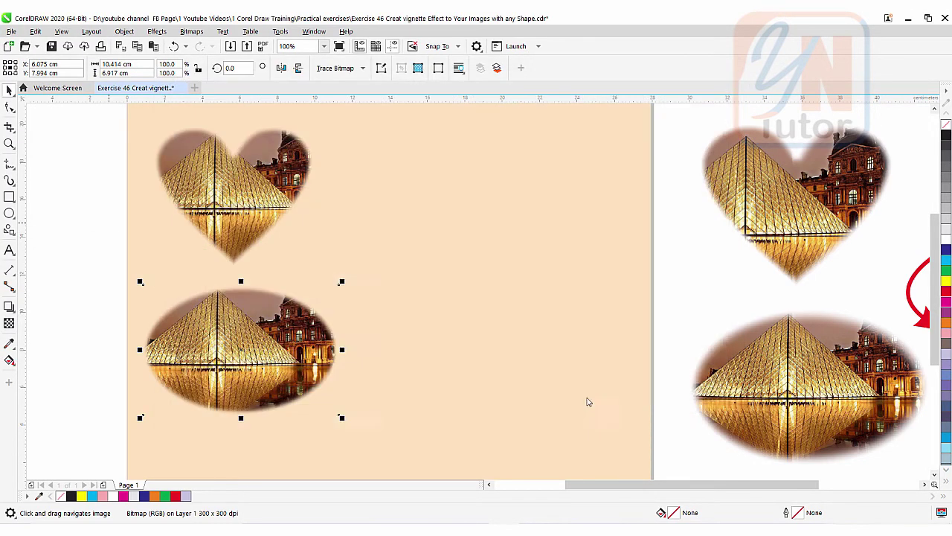
{"action": "left_click_drag", "start_coordinate": [416, 136], "coordinate": [622, 270]}
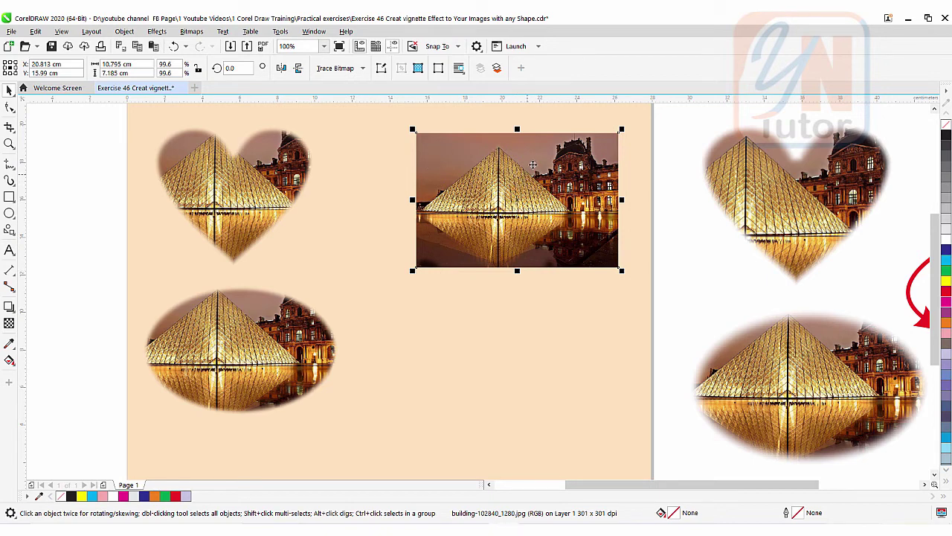
{"action": "left_click_drag", "start_coordinate": [533, 163], "coordinate": [511, 341]}
{"action": "right_click", "coordinate": [511, 342]}
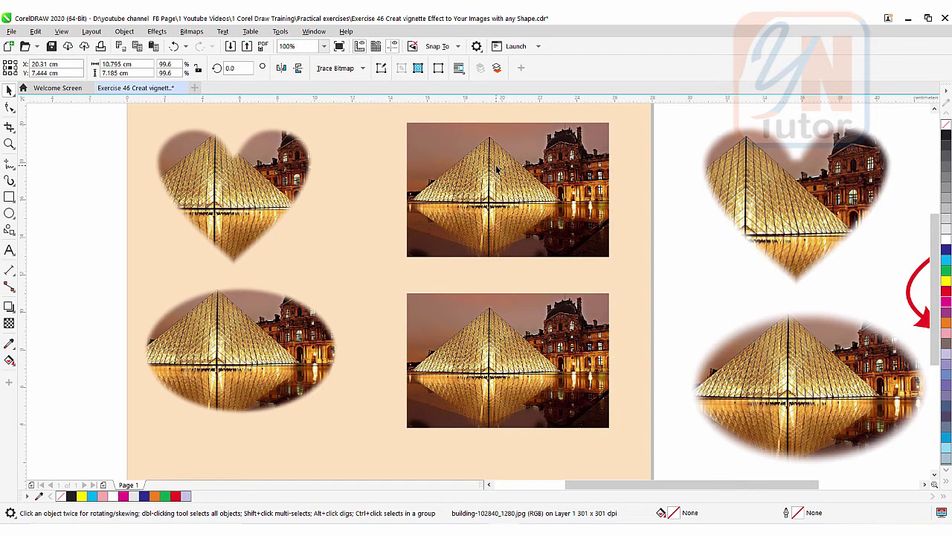
Apply a Feather blur to the upper rectangular photo with a width of 71 in Curved mode.
{"action": "left_click", "coordinate": [468, 158]}
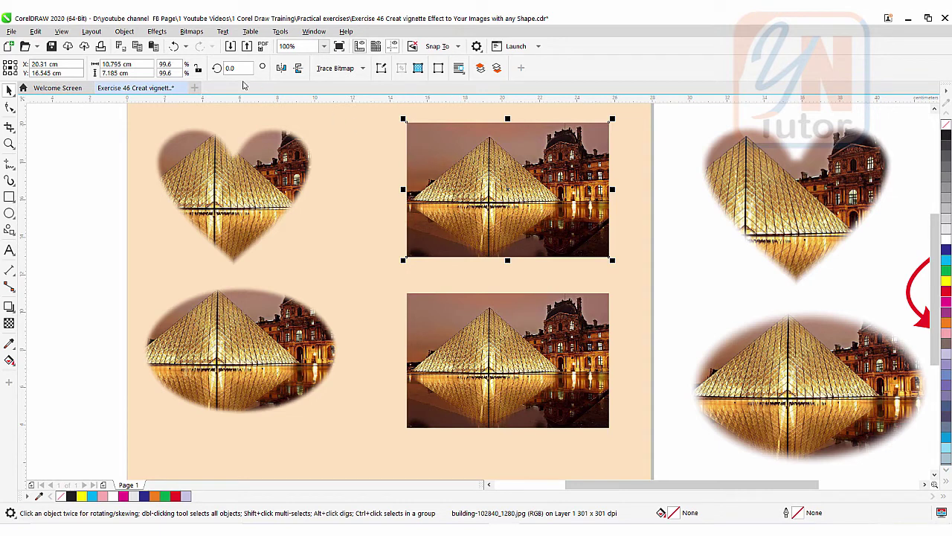
{"action": "left_click", "coordinate": [156, 35]}
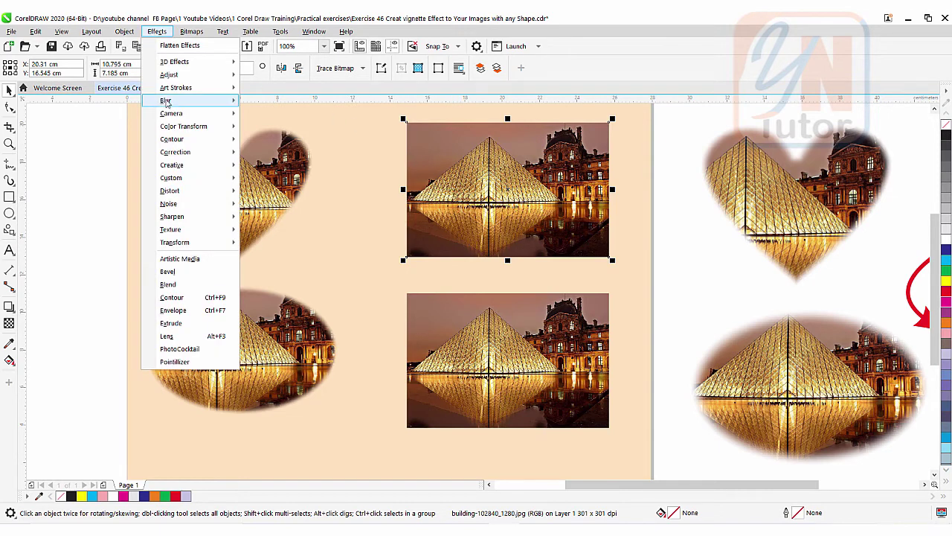
{"action": "mouse_move", "coordinate": [230, 100]}
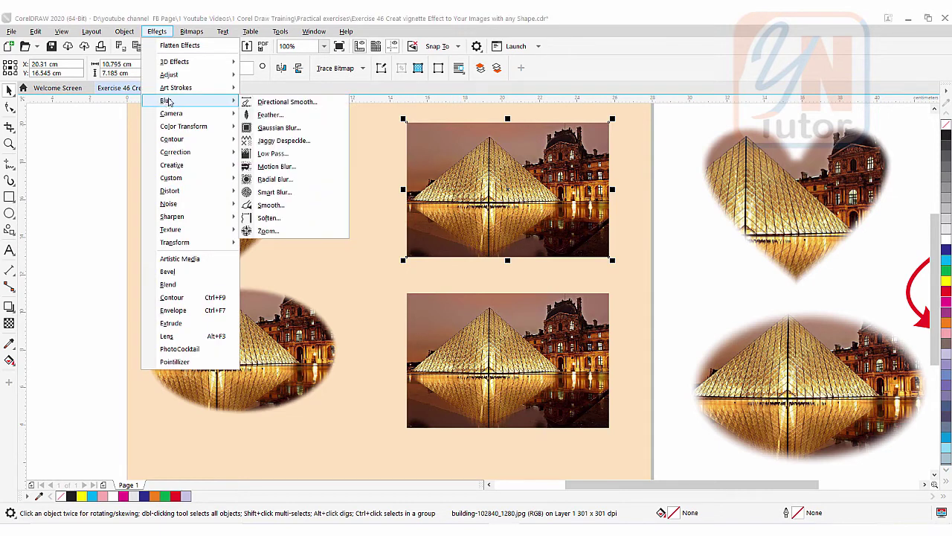
{"action": "left_click", "coordinate": [300, 115]}
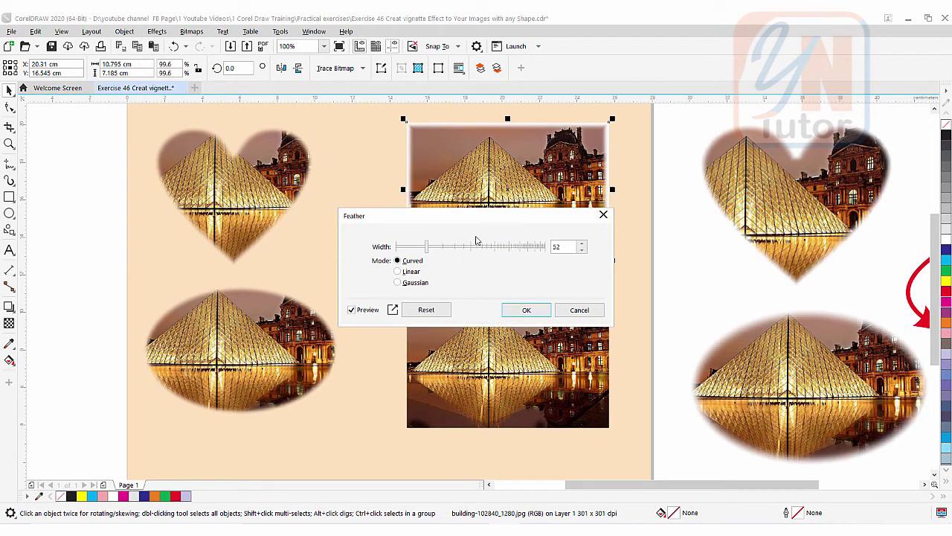
{"action": "left_click_drag", "start_coordinate": [481, 216], "coordinate": [270, 241]}
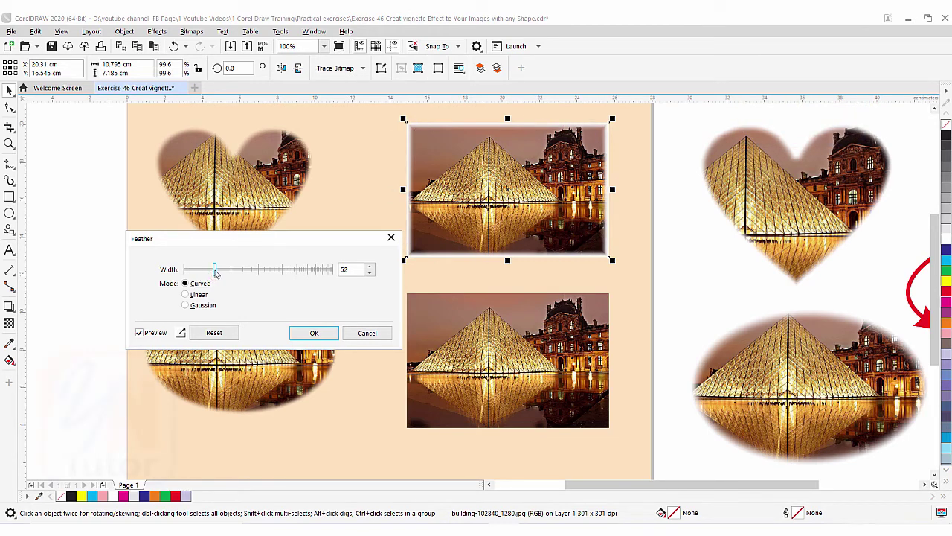
{"action": "left_click_drag", "start_coordinate": [215, 273], "coordinate": [221, 273]}
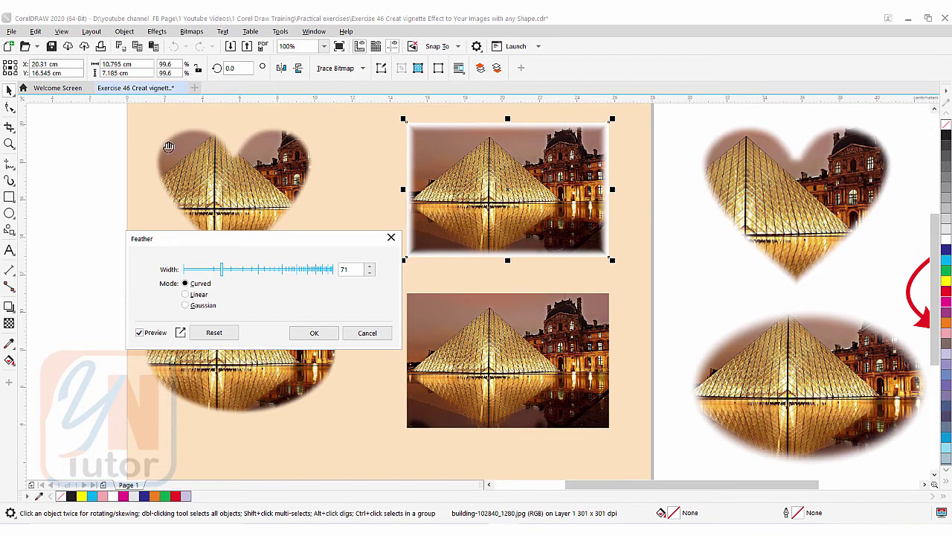
{"action": "left_click", "coordinate": [312, 334]}
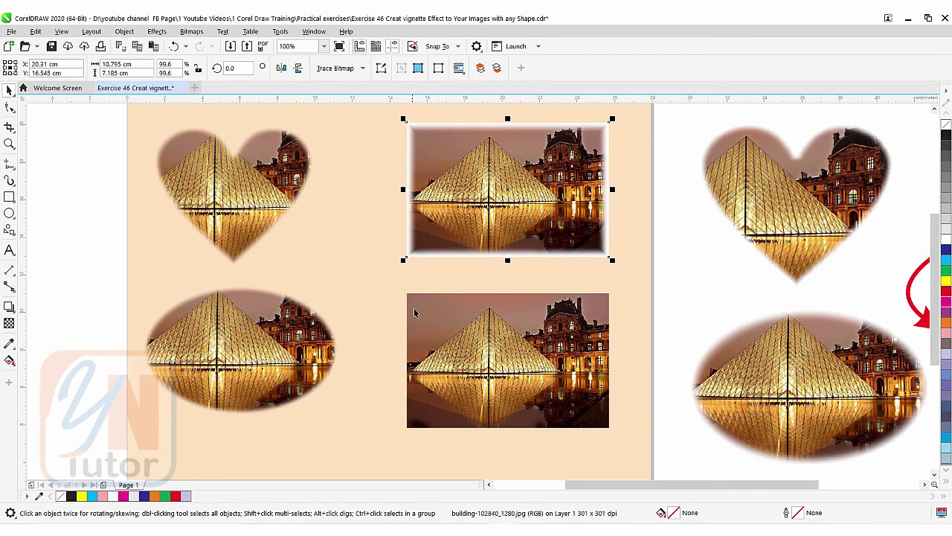
Draw a rectangle about 10.2 by 6.5 cm over the lower rectangular photo and round its corners to 0.5 cm.
{"action": "left_click", "coordinate": [9, 195]}
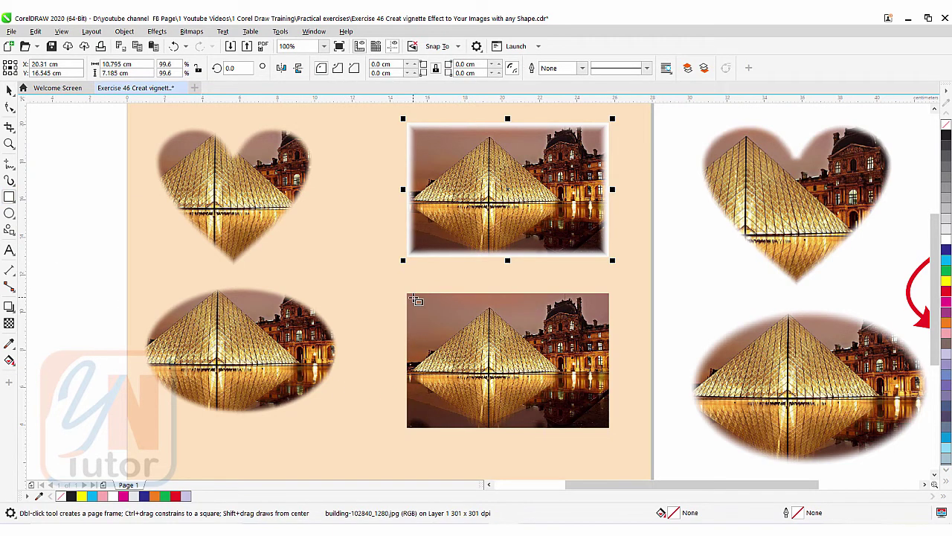
{"action": "left_click_drag", "start_coordinate": [414, 298], "coordinate": [606, 423]}
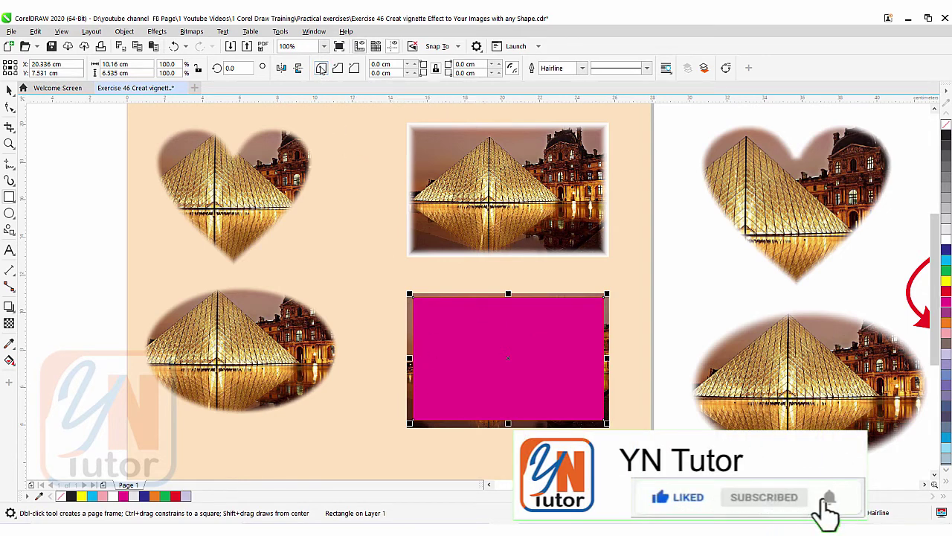
{"action": "double_click", "coordinate": [396, 65]}
{"action": "type", "text": "0.5"}
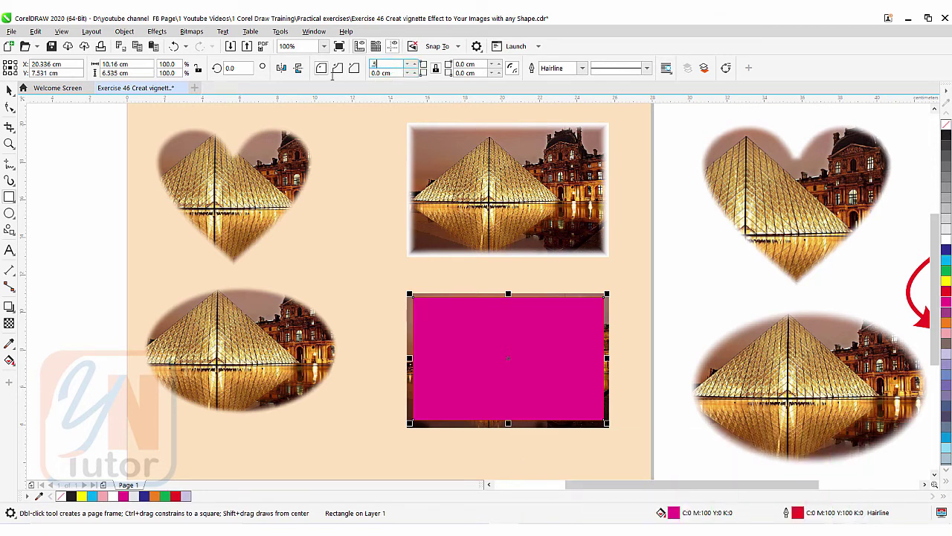
{"action": "key", "text": "Return"}
{"action": "key", "text": "space"}
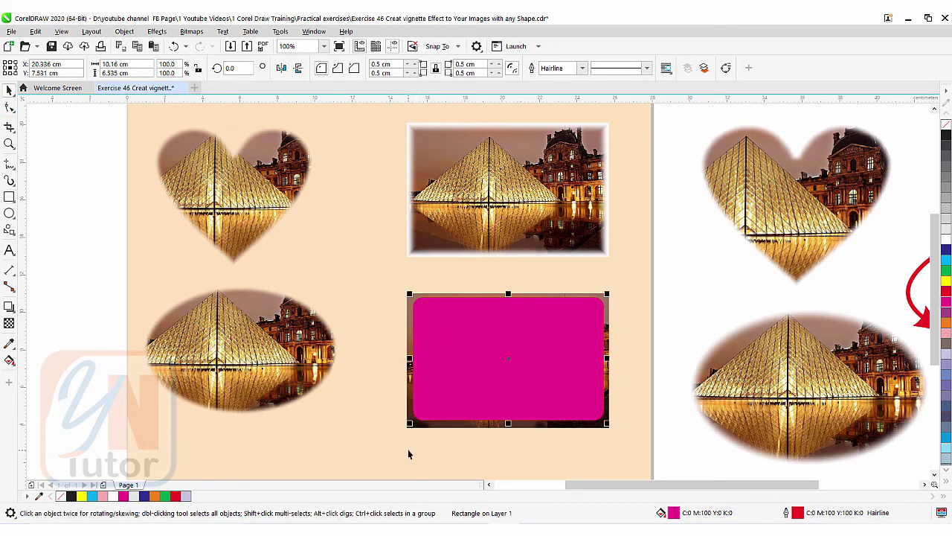
PowerClip the lower rectangular photo inside the magenta rounded rectangle.
{"action": "left_click", "coordinate": [420, 437]}
{"action": "left_click", "coordinate": [417, 433]}
{"action": "left_click", "coordinate": [410, 428]}
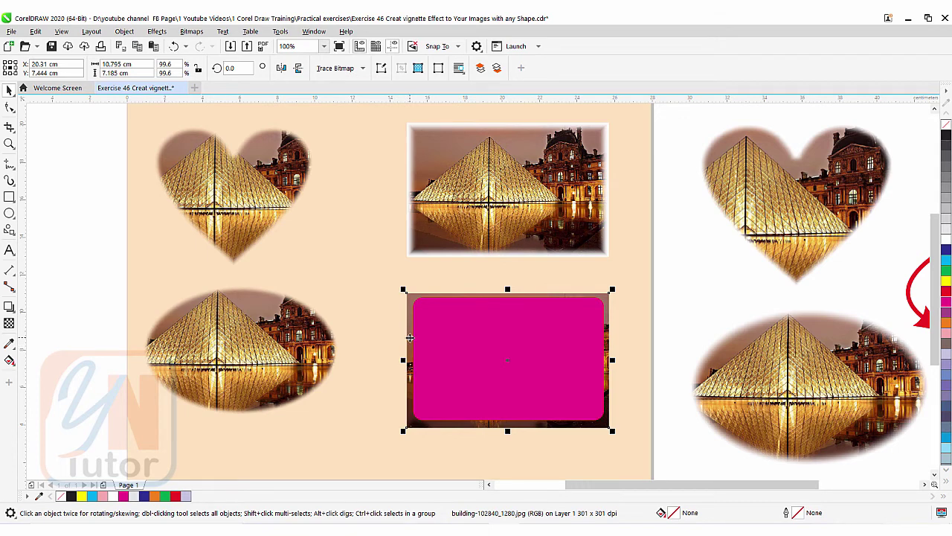
{"action": "right_click", "coordinate": [409, 337]}
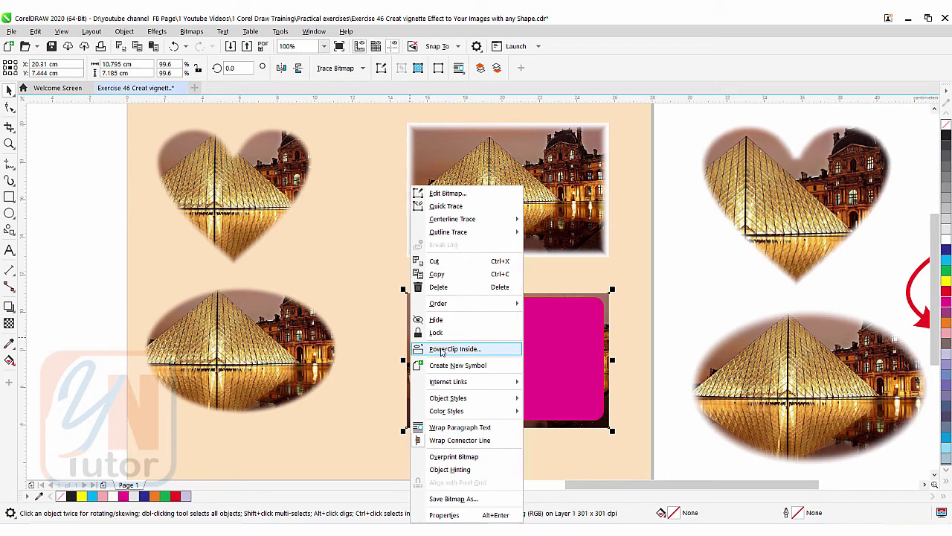
{"action": "left_click", "coordinate": [442, 349]}
{"action": "key", "text": "Escape"}
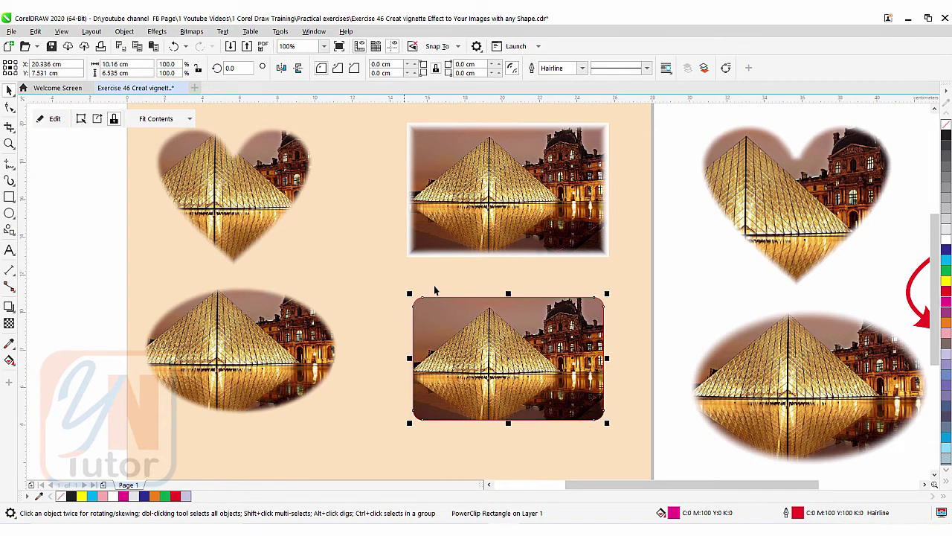
{"action": "left_click", "coordinate": [157, 31]}
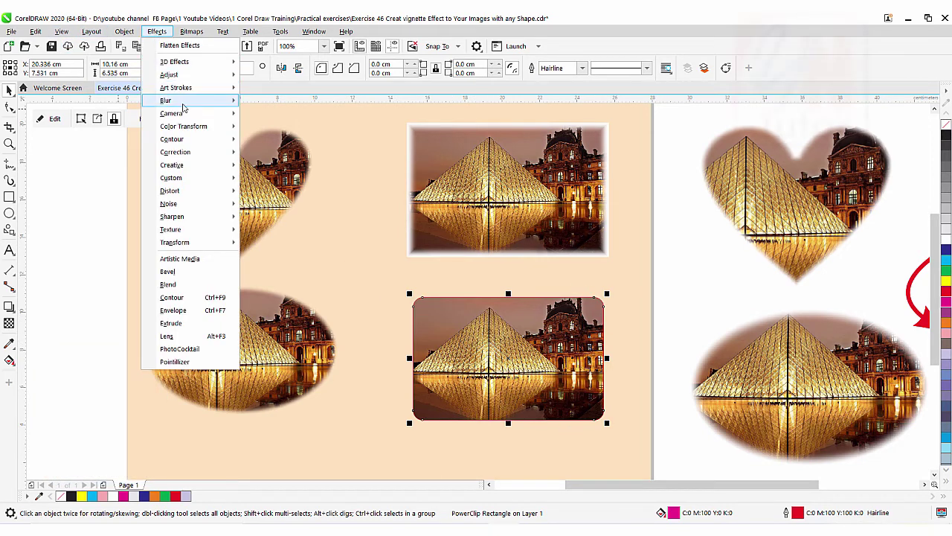
{"action": "mouse_move", "coordinate": [190, 103]}
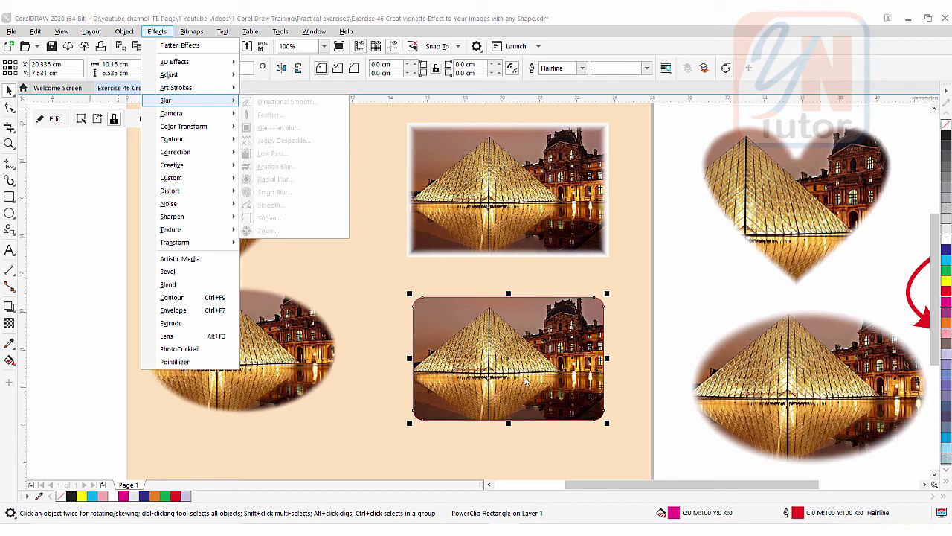
{"action": "left_click", "coordinate": [474, 339]}
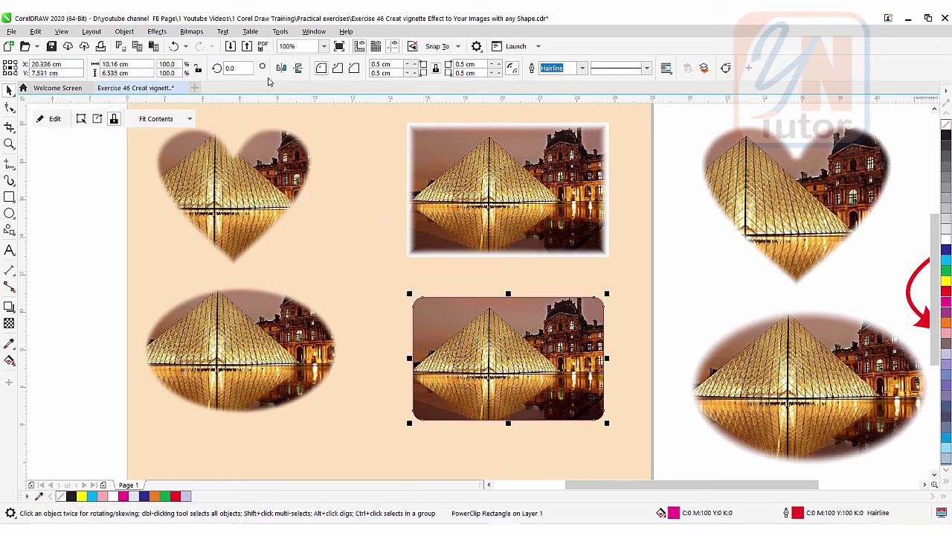
Convert the rounded-rectangle PowerClip picture to a 300 dpi RGB Color (24-bit) bitmap with anti-aliasing and a transparent background.
{"action": "left_click", "coordinate": [191, 31]}
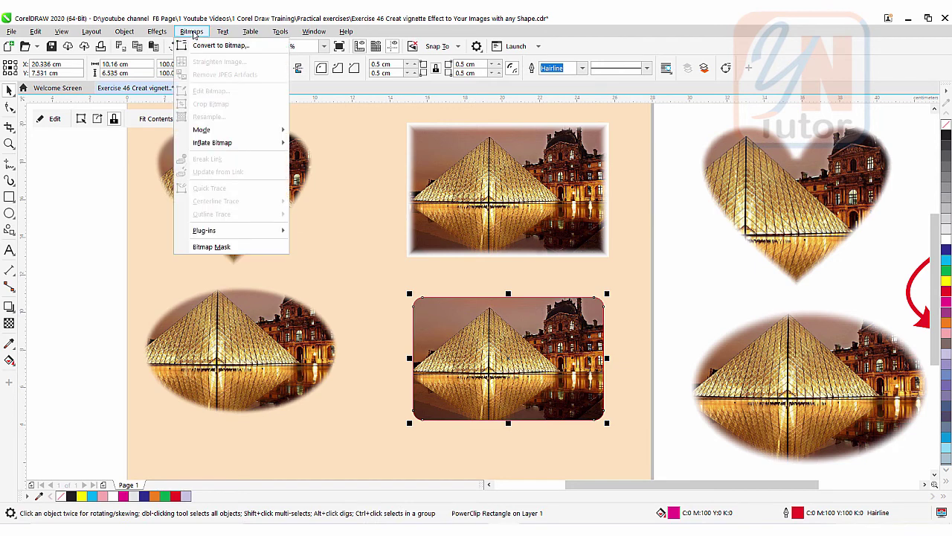
{"action": "left_click", "coordinate": [203, 49]}
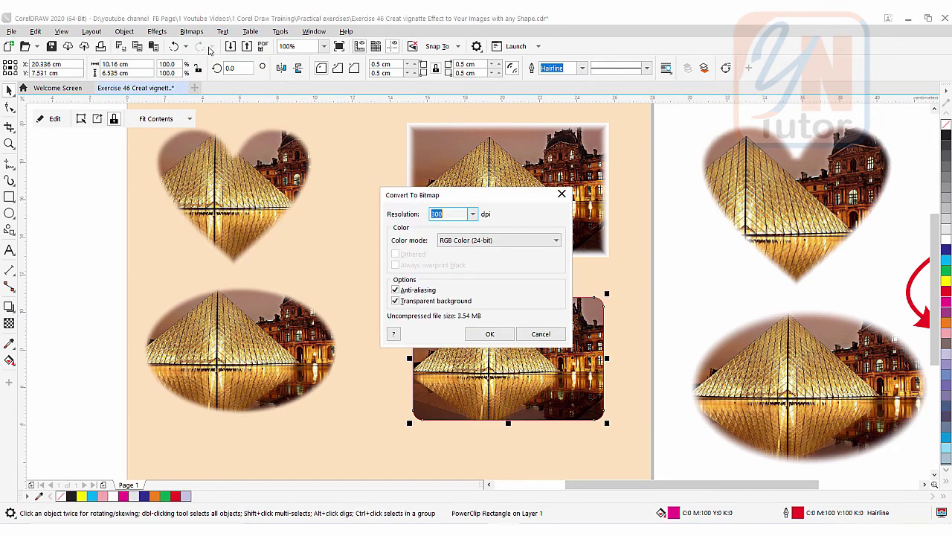
{"action": "left_click", "coordinate": [503, 334]}
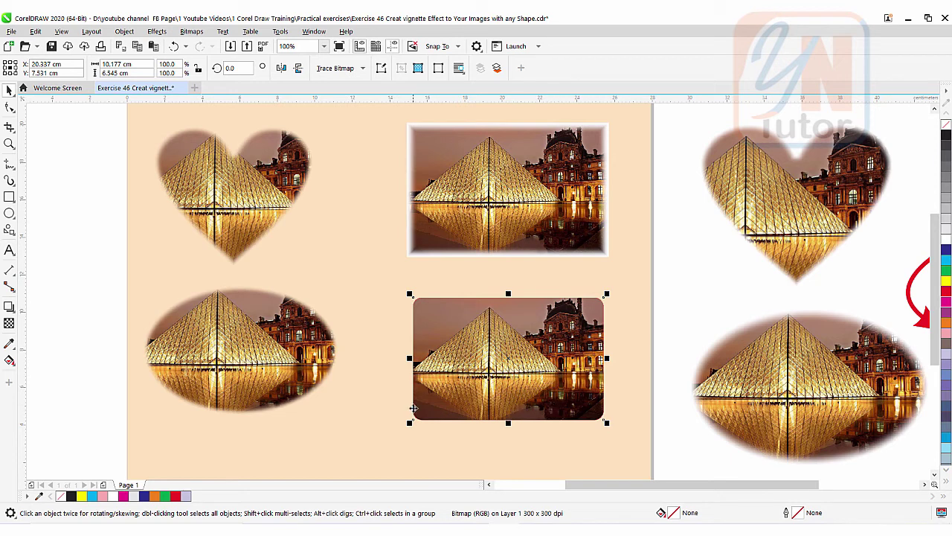
Apply a Feather blur to the rounded-rectangle picture with a width of 71 in Curved mode.
{"action": "left_click", "coordinate": [158, 32]}
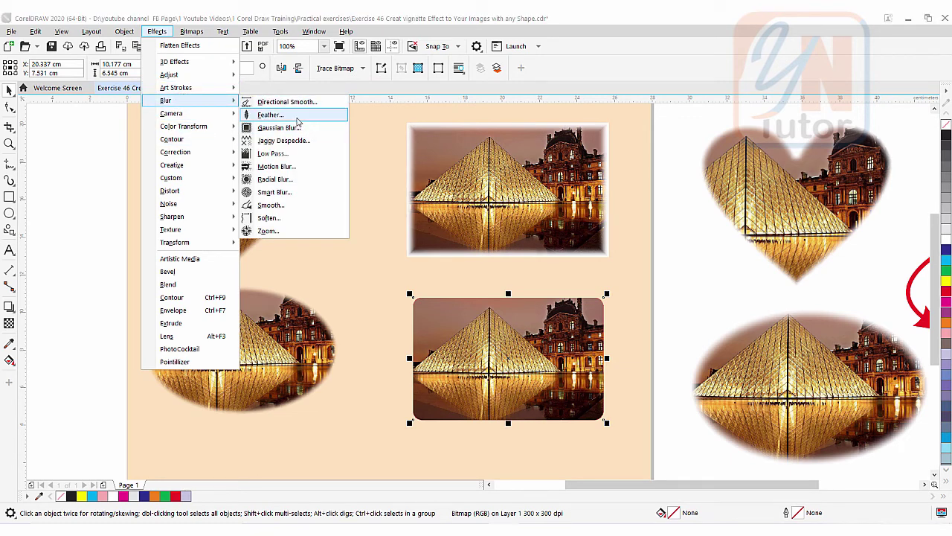
{"action": "left_click", "coordinate": [298, 121]}
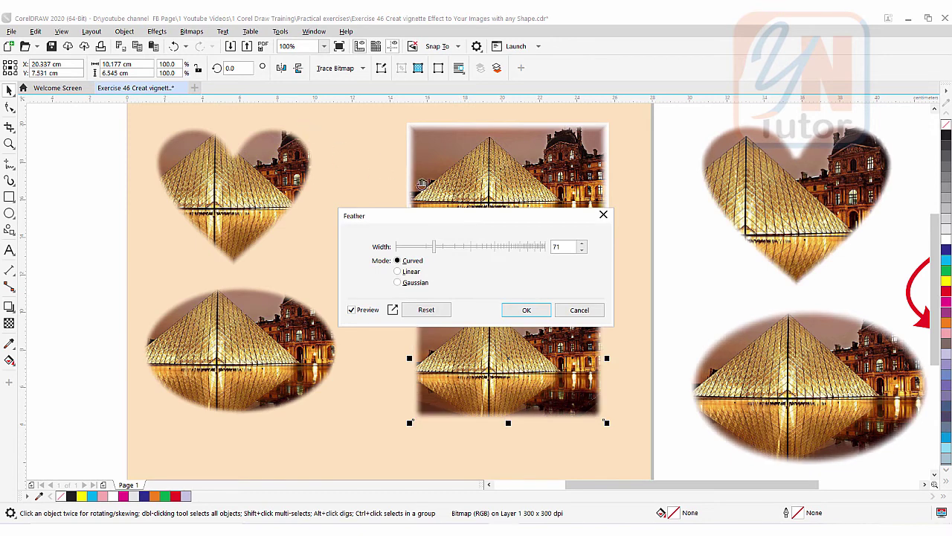
{"action": "left_click_drag", "start_coordinate": [453, 215], "coordinate": [191, 147]}
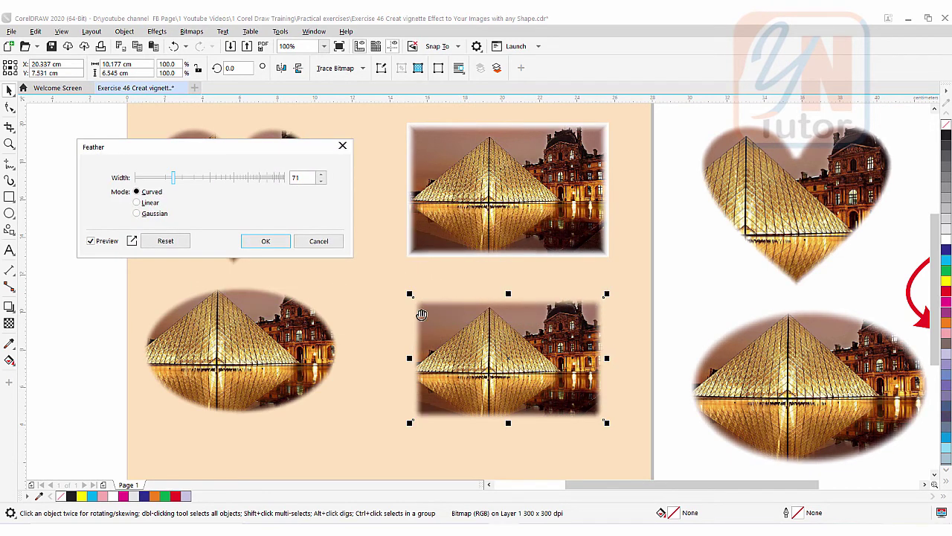
{"action": "left_click", "coordinate": [263, 242]}
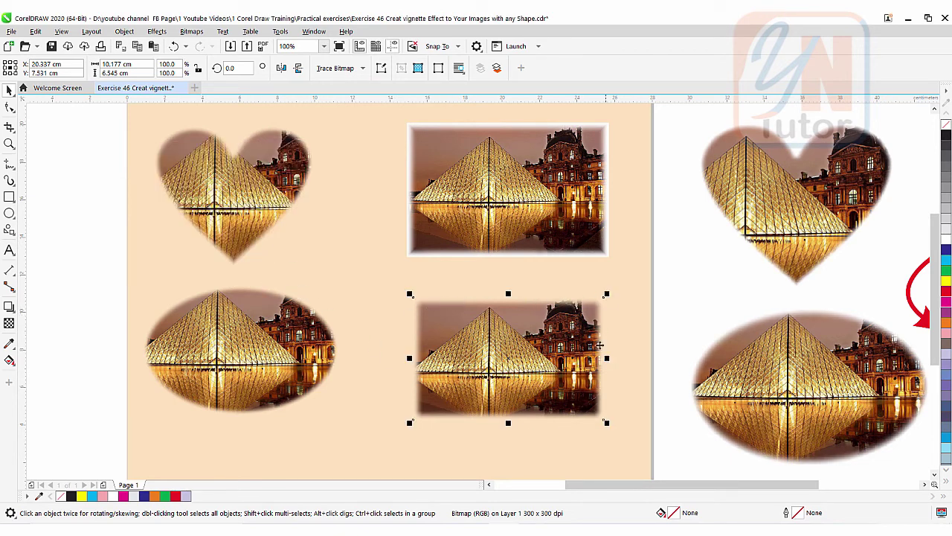